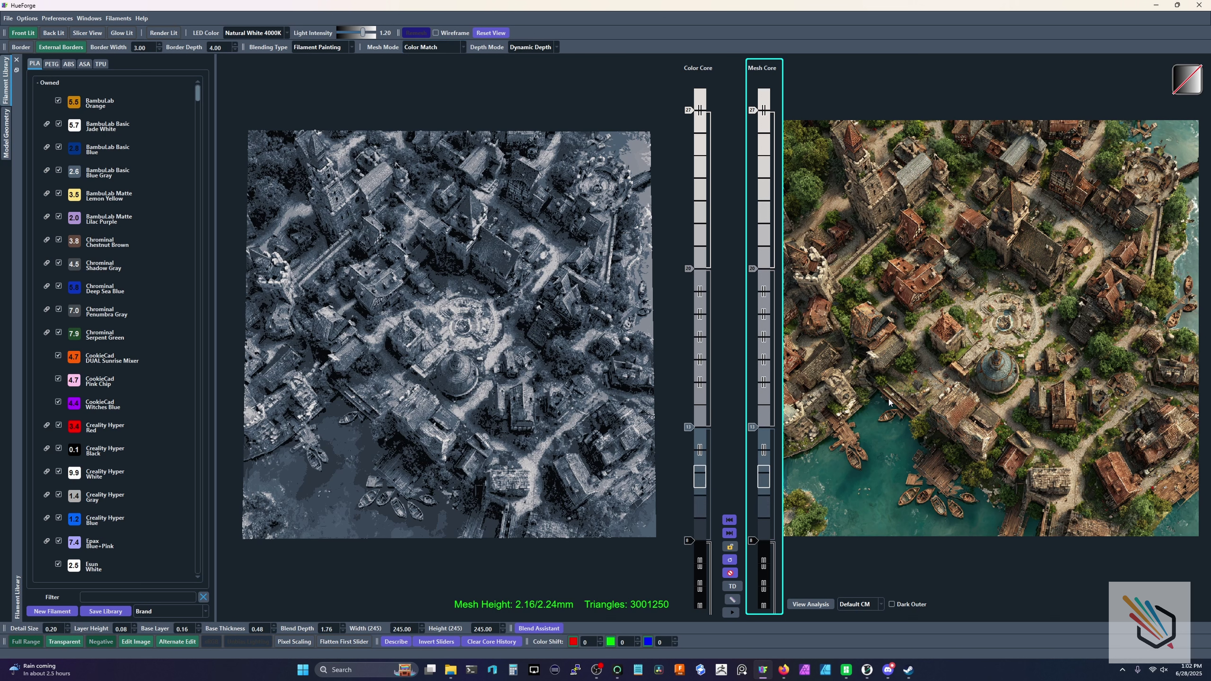
# Sort the filaments by closeness to the harbor water's color and assign a dark green one to the Mesh Core above the black base.
pyautogui.rightClick(905, 436)
pyautogui.click(913, 443)
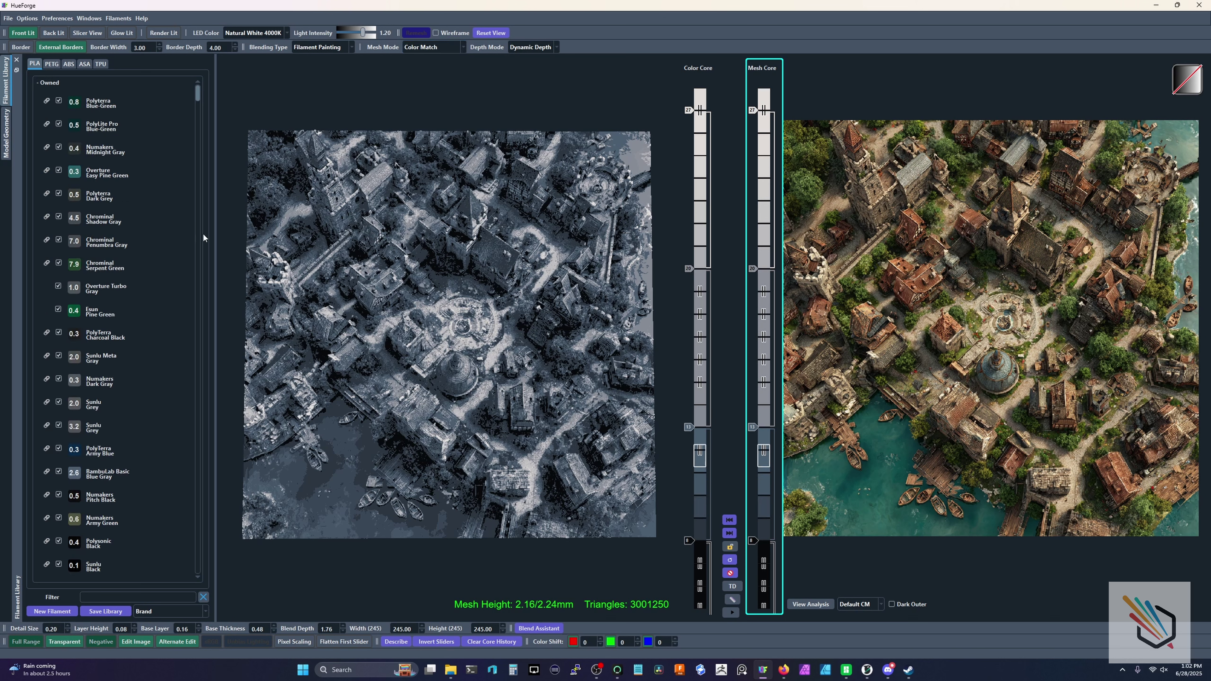
pyautogui.click(760, 432)
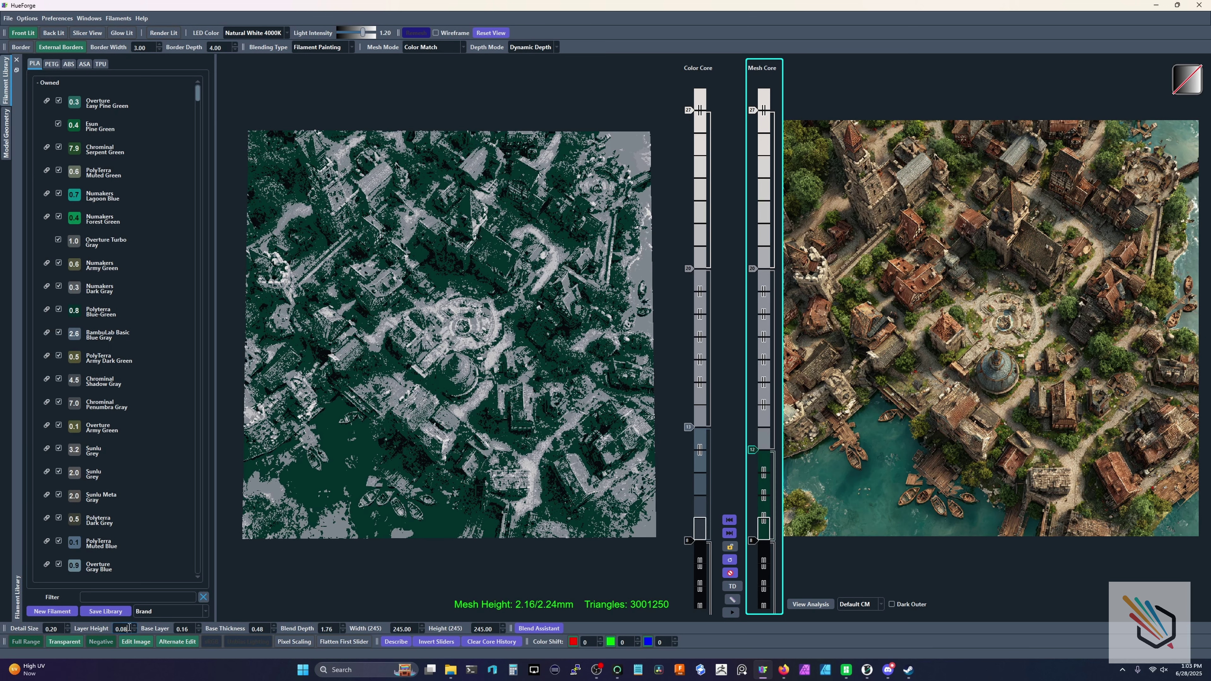
# Set the layer height to 0.04 and position dark green at layer 16 and a lighter teal-green filament at layer 19 of the Mesh Core.
pyautogui.press('Return')
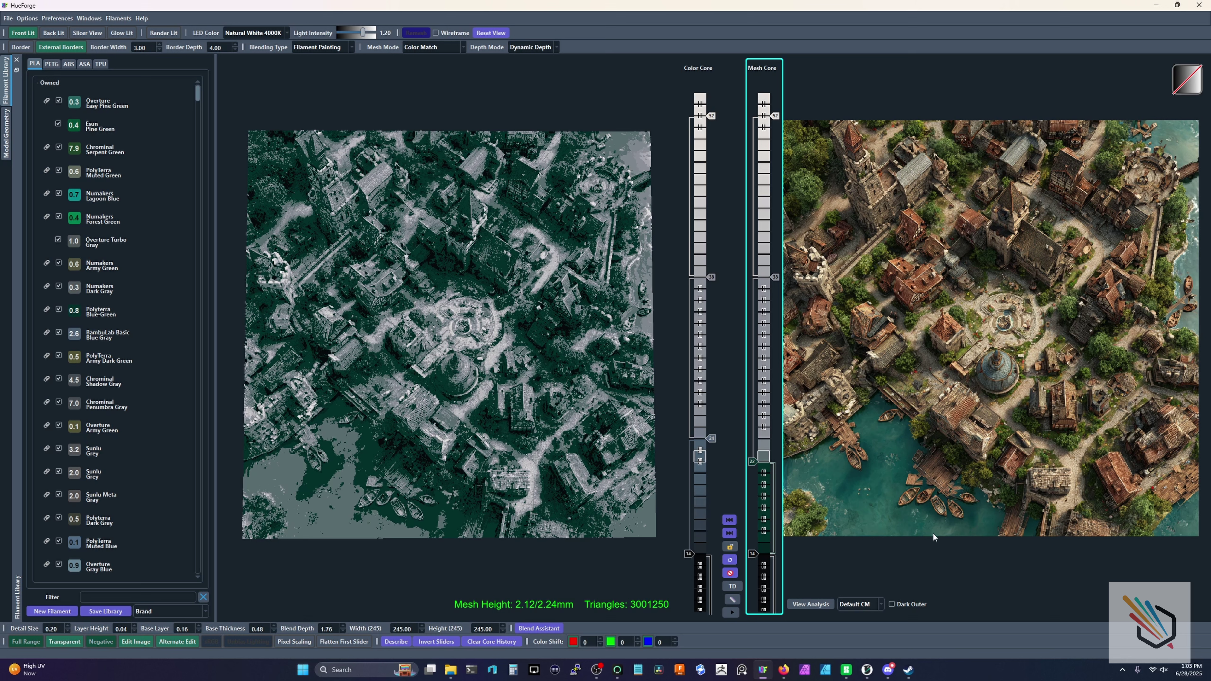
pyautogui.click(763, 413)
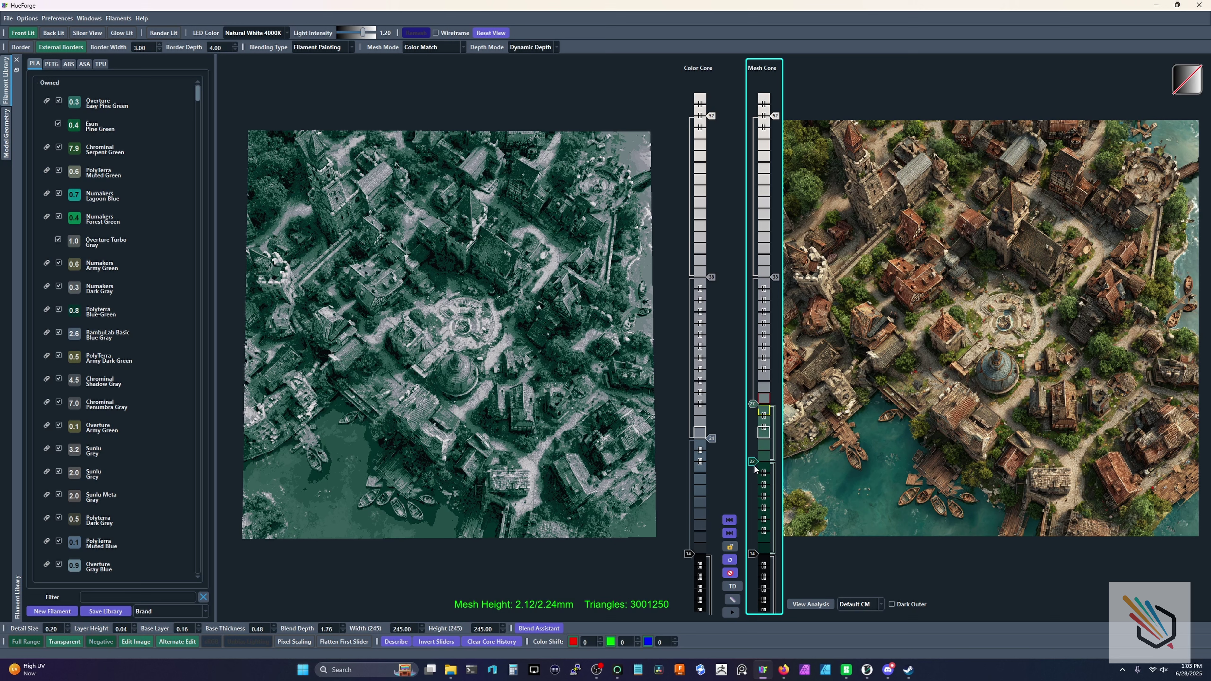
pyautogui.moveTo(754, 470); pyautogui.dragTo(754, 531)
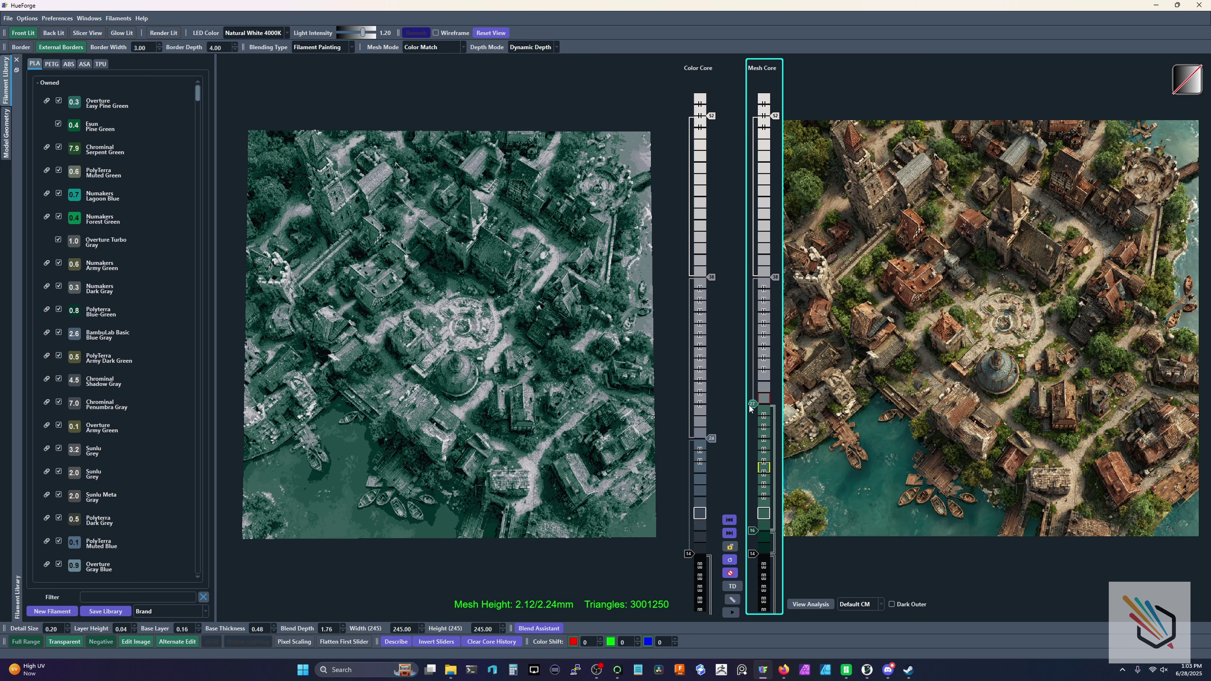
pyautogui.moveTo(751, 405); pyautogui.dragTo(752, 495)
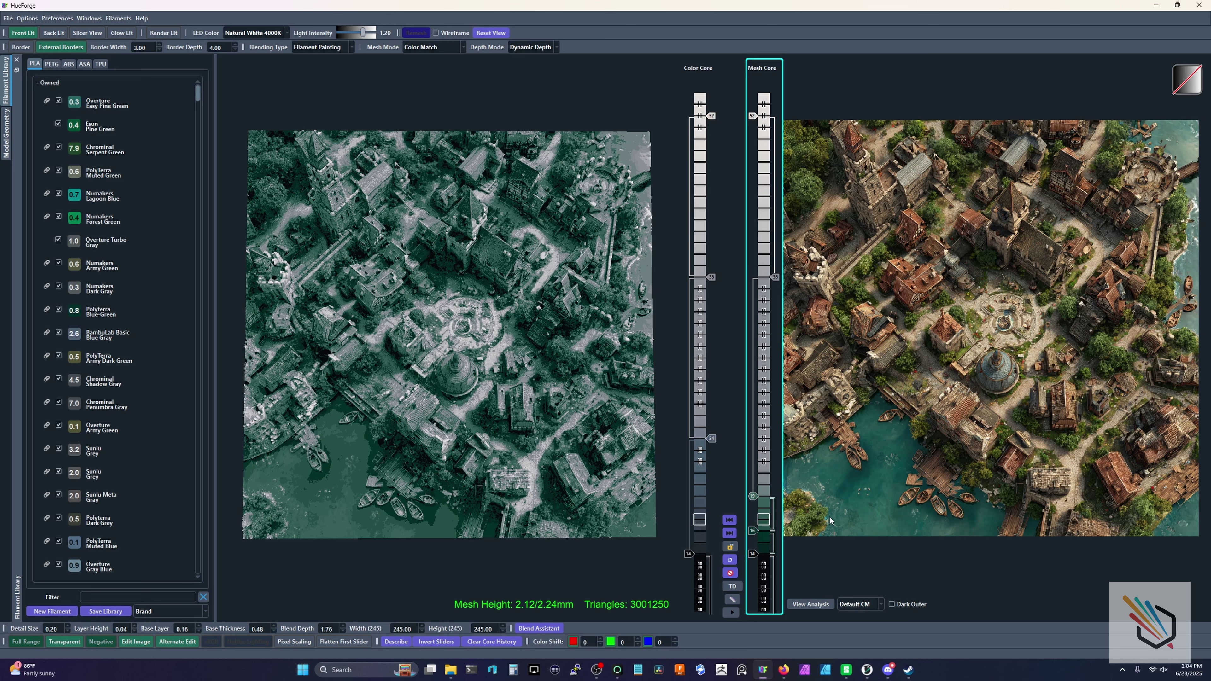
# Add foliage colors above the teal in the Mesh Core, with dark olive at layer 21 and a lighter olive green at layer 23.
pyautogui.click(755, 476)
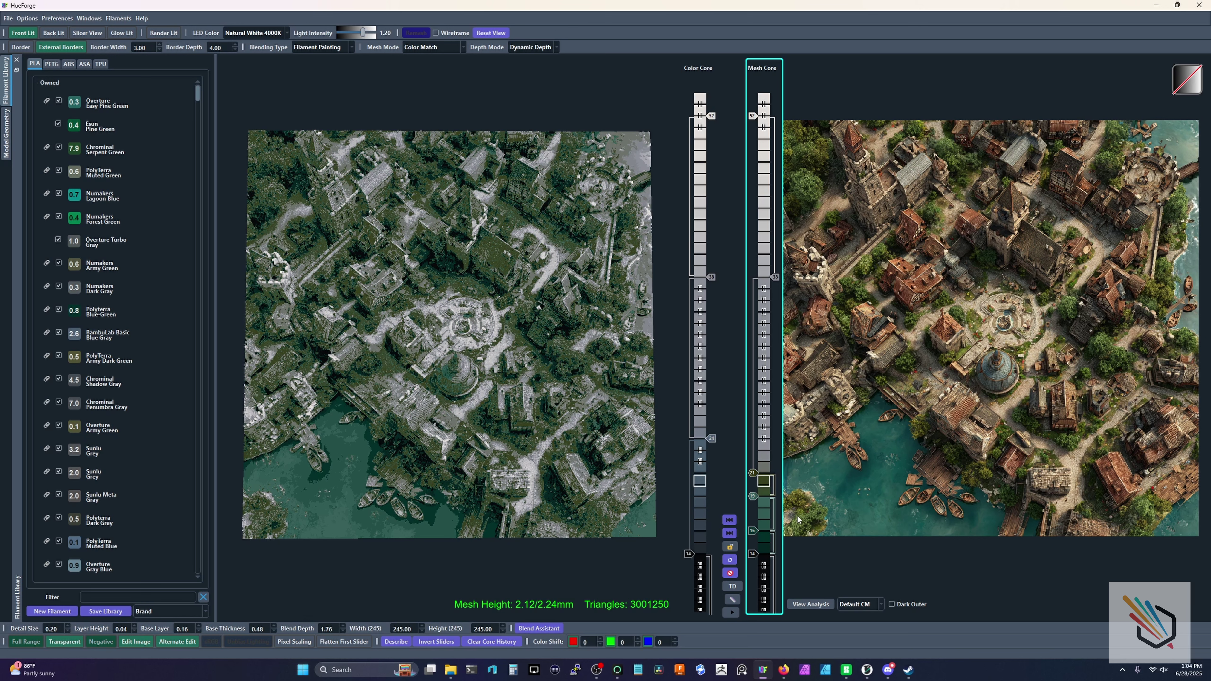
pyautogui.click(755, 449)
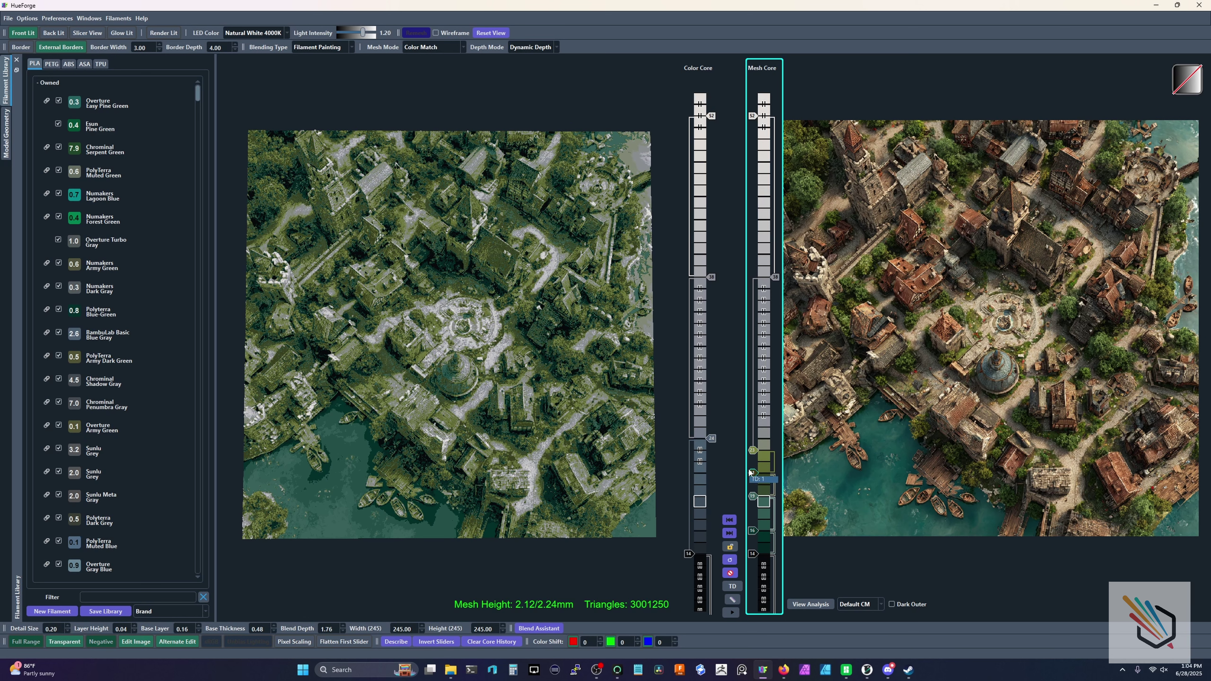
pyautogui.moveTo(590, 419); pyautogui.dragTo(634, 305)
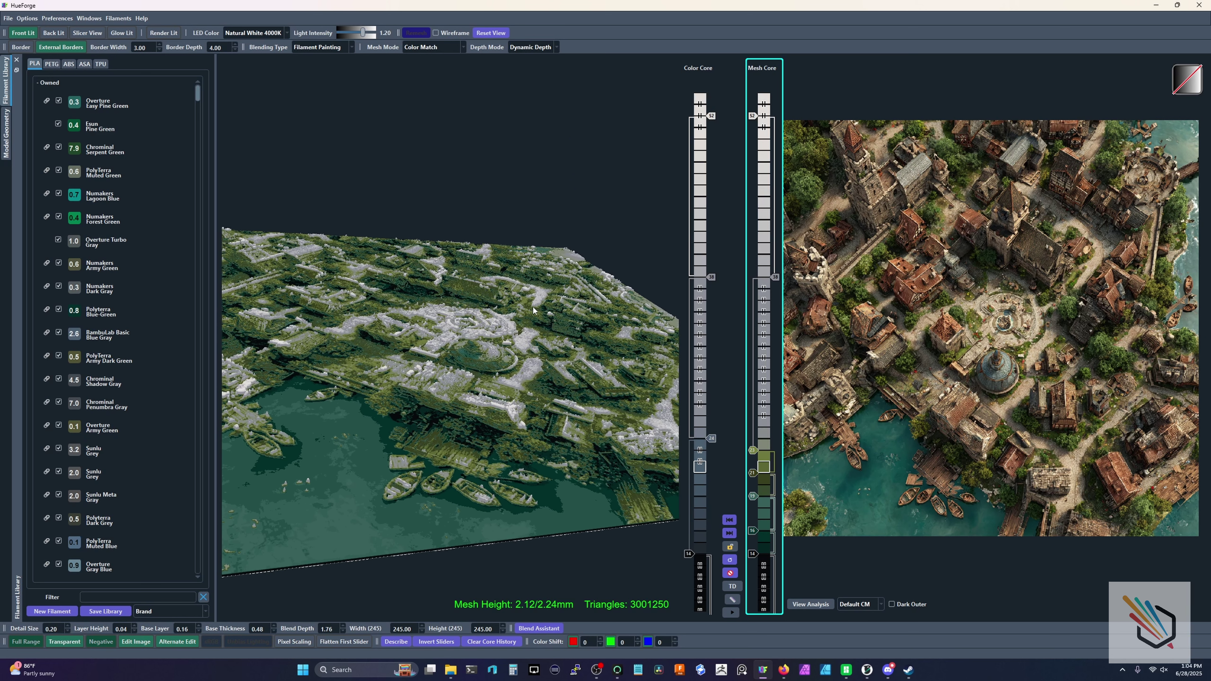
# Choose a Spike Removal option in the model geometry settings and inspect the relief.
pyautogui.click(4, 132)
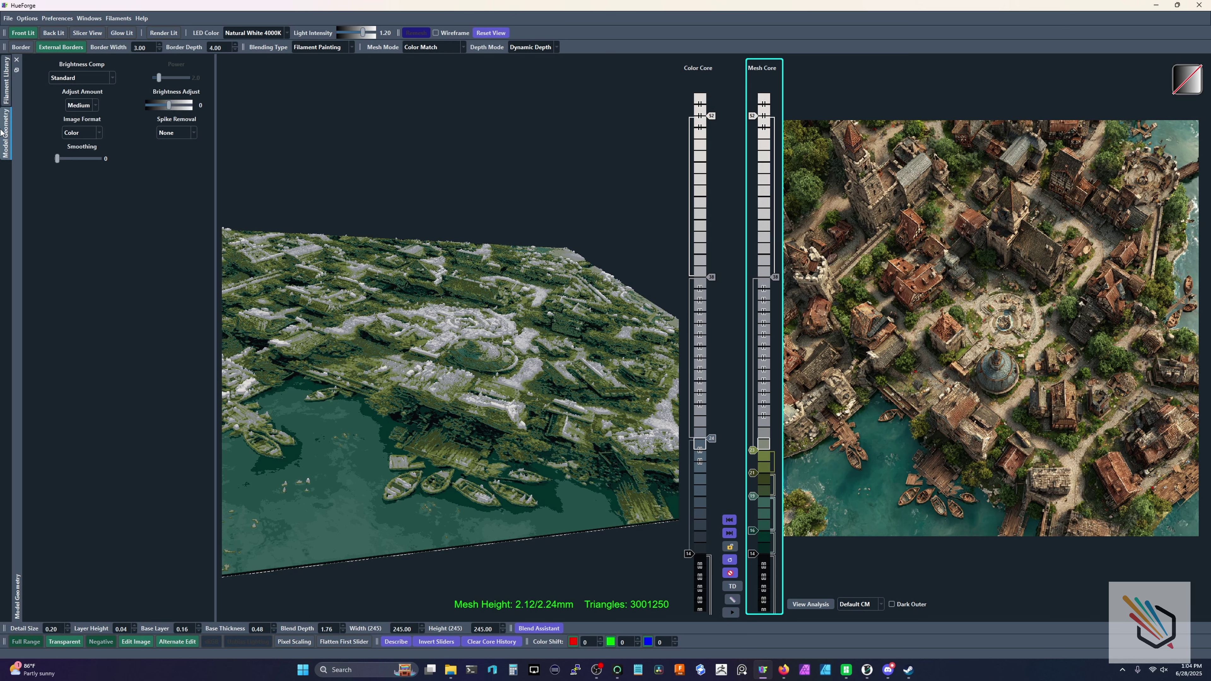
pyautogui.click(165, 134)
pyautogui.click(172, 153)
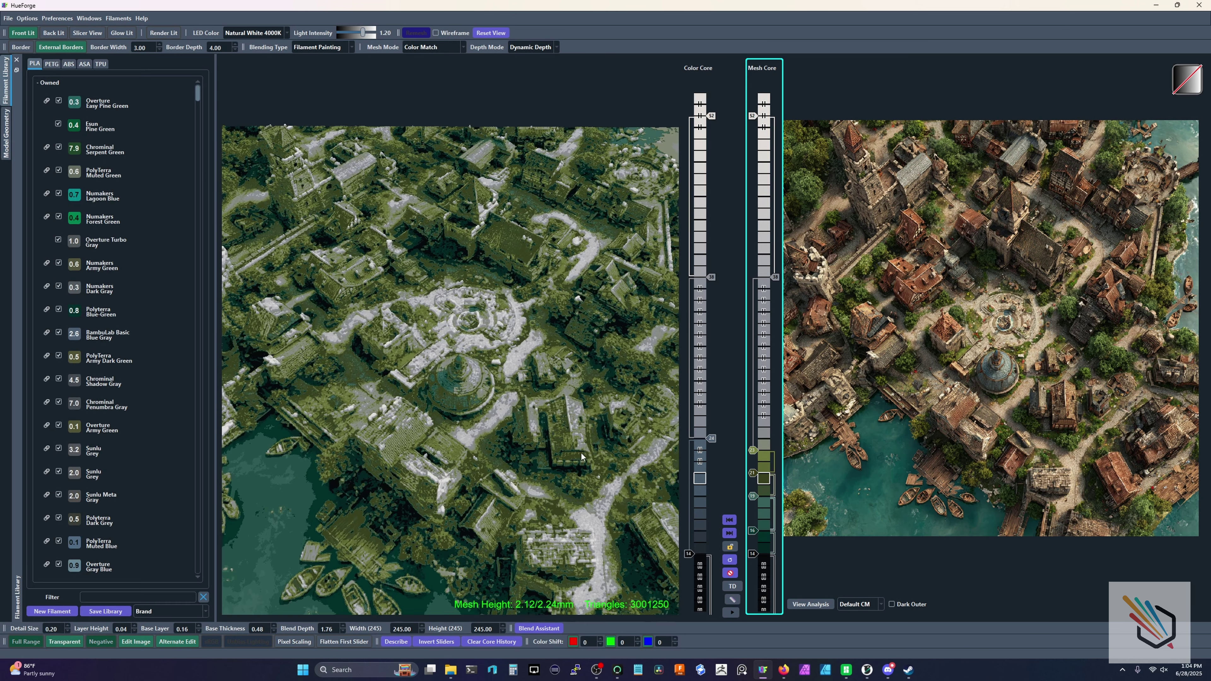
pyautogui.moveTo(580, 452); pyautogui.dragTo(599, 411)
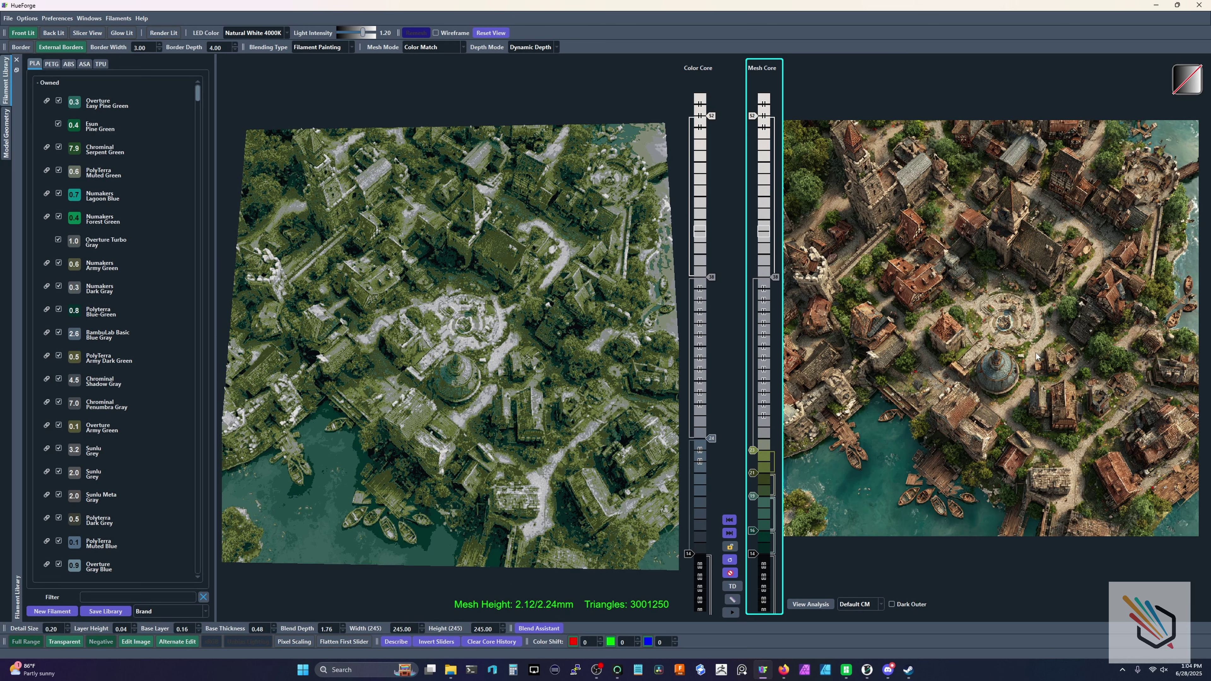
# Add a tan filament at layer 30 of the Mesh Core, with two grey-green filaments beneath it at layers 25 and 27.
pyautogui.moveTo(735, 392); pyautogui.dragTo(761, 408)
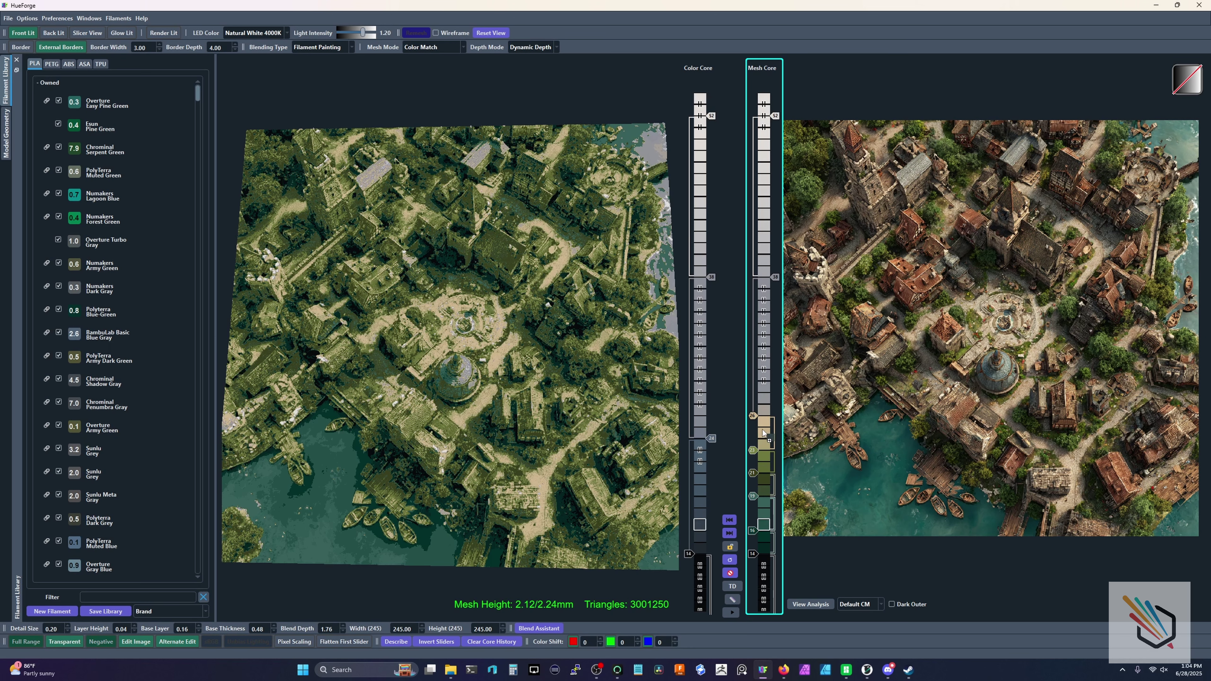
pyautogui.moveTo(762, 430)
pyautogui.mouseDown()
pyautogui.moveTo(753, 394)
pyautogui.moveTo(754, 432)
pyautogui.mouseUp()
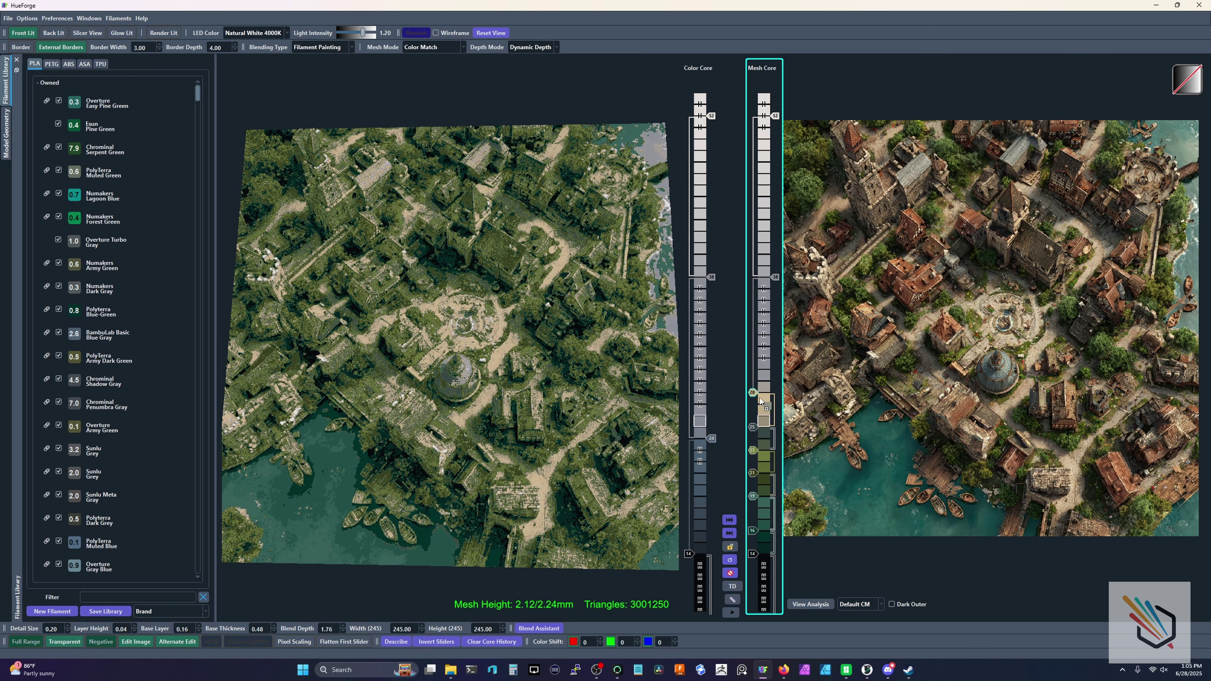
pyautogui.moveTo(759, 397); pyautogui.dragTo(771, 373)
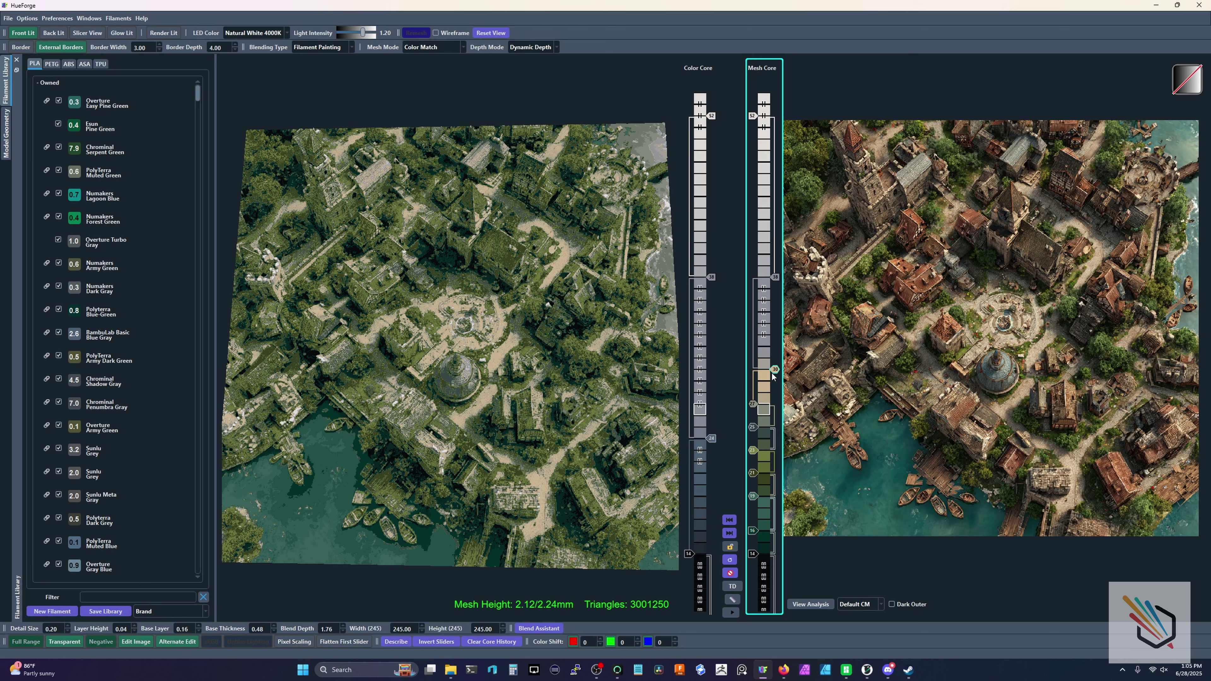
# Reposition the Mesh Core sliders above the olive layers so the two grey filaments sit at layers 26 and 29 and tan at 31.
pyautogui.keyDown('shift'); pyautogui.moveTo(753, 427); pyautogui.dragTo(753, 426); pyautogui.keyUp('shift')
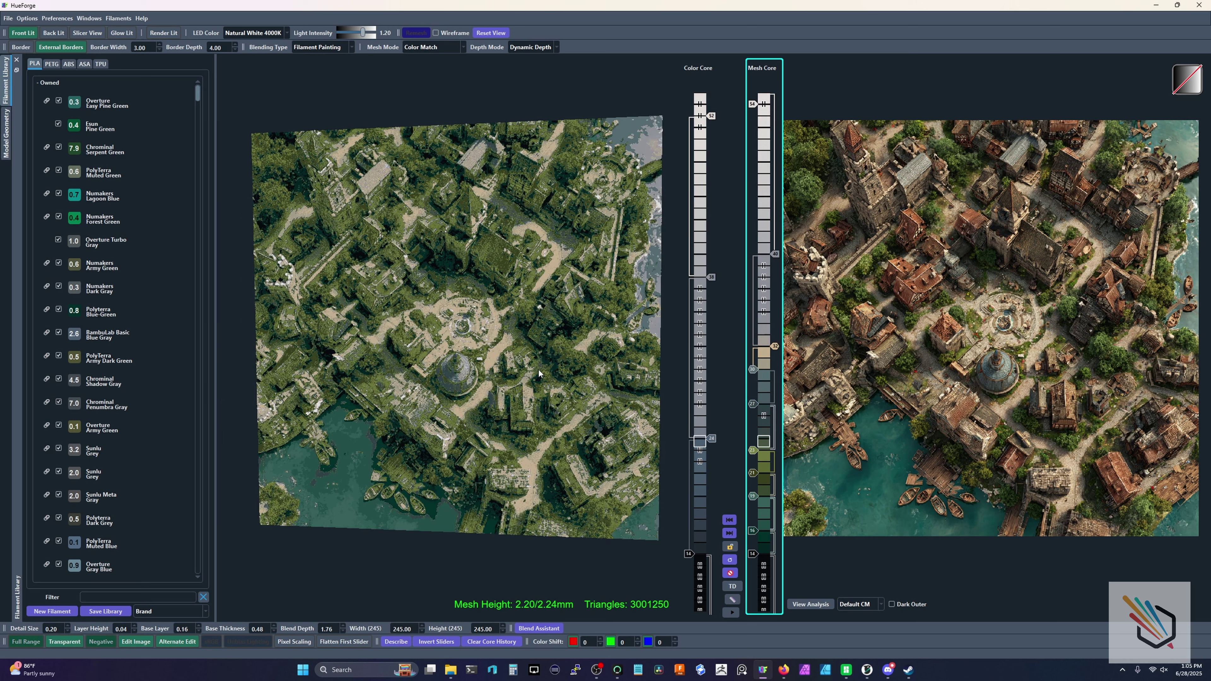
pyautogui.moveTo(523, 364); pyautogui.dragTo(547, 365)
pyautogui.scroll(1, 757, 404)
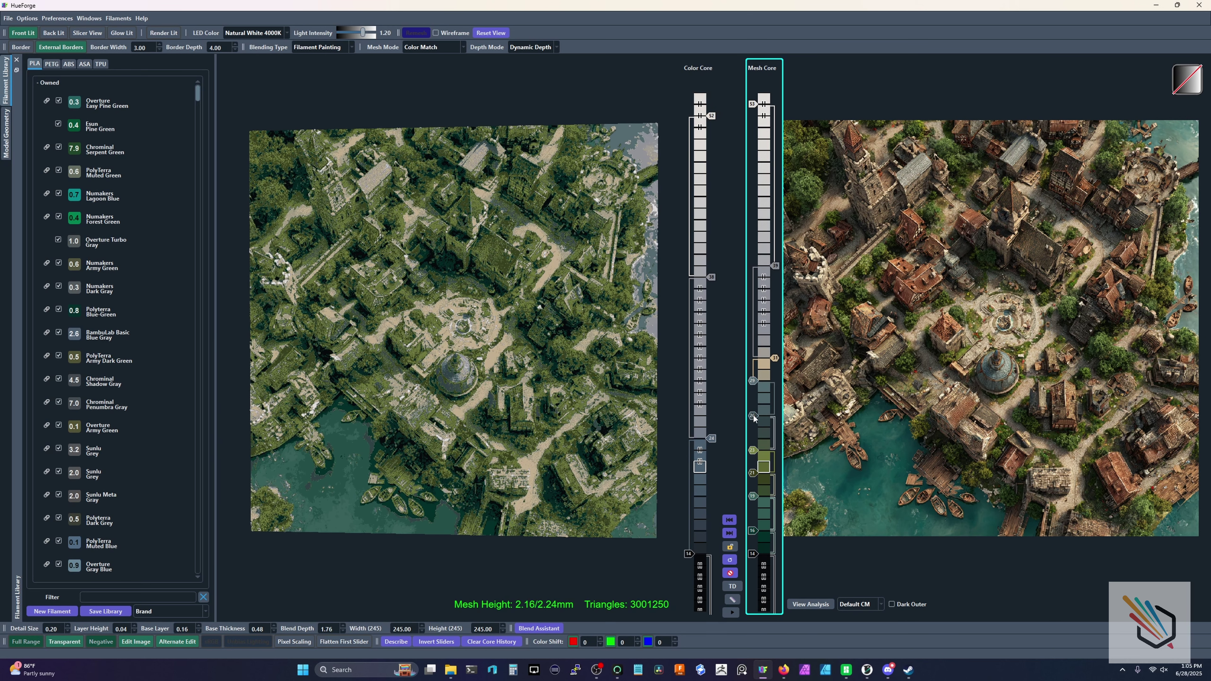
pyautogui.scroll(-2, 753, 405)
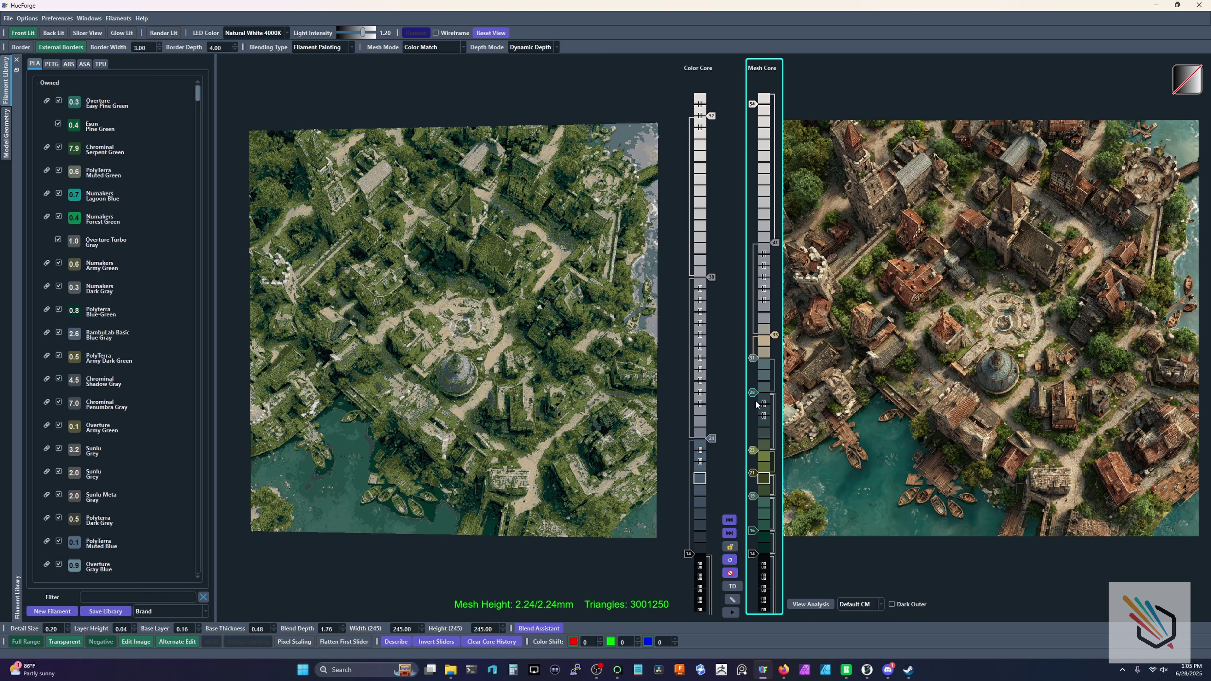
pyautogui.scroll(-1, 561, 400)
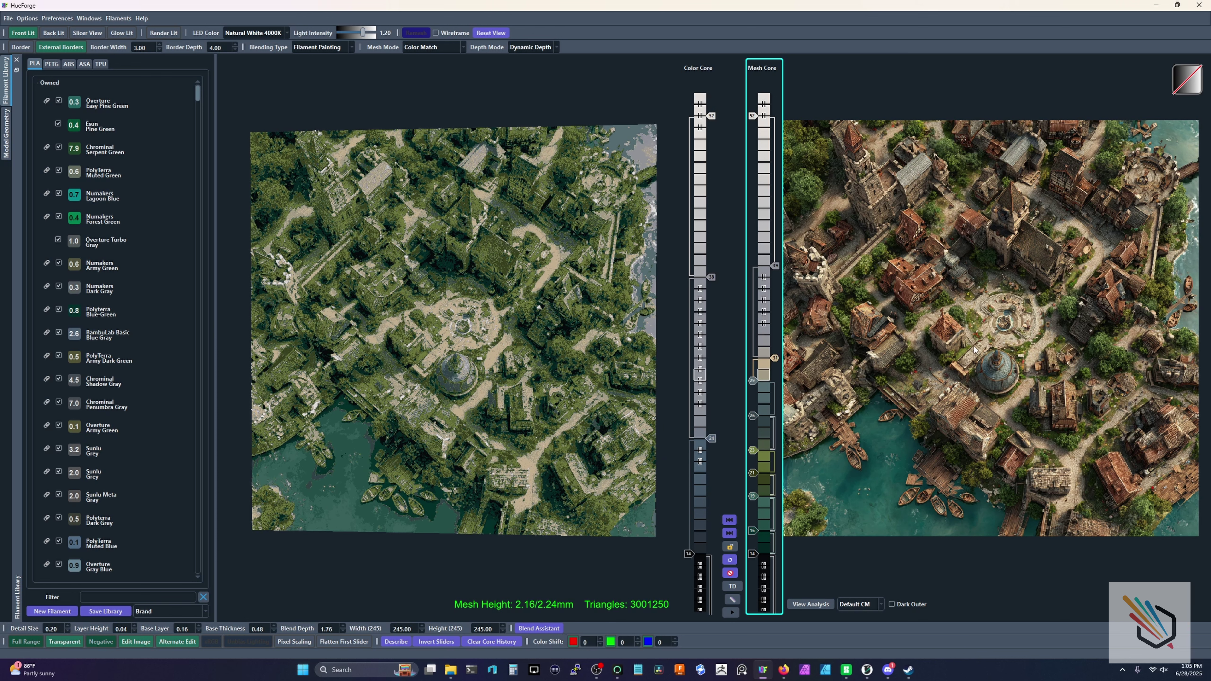
pyautogui.moveTo(432, 331); pyautogui.dragTo(430, 312)
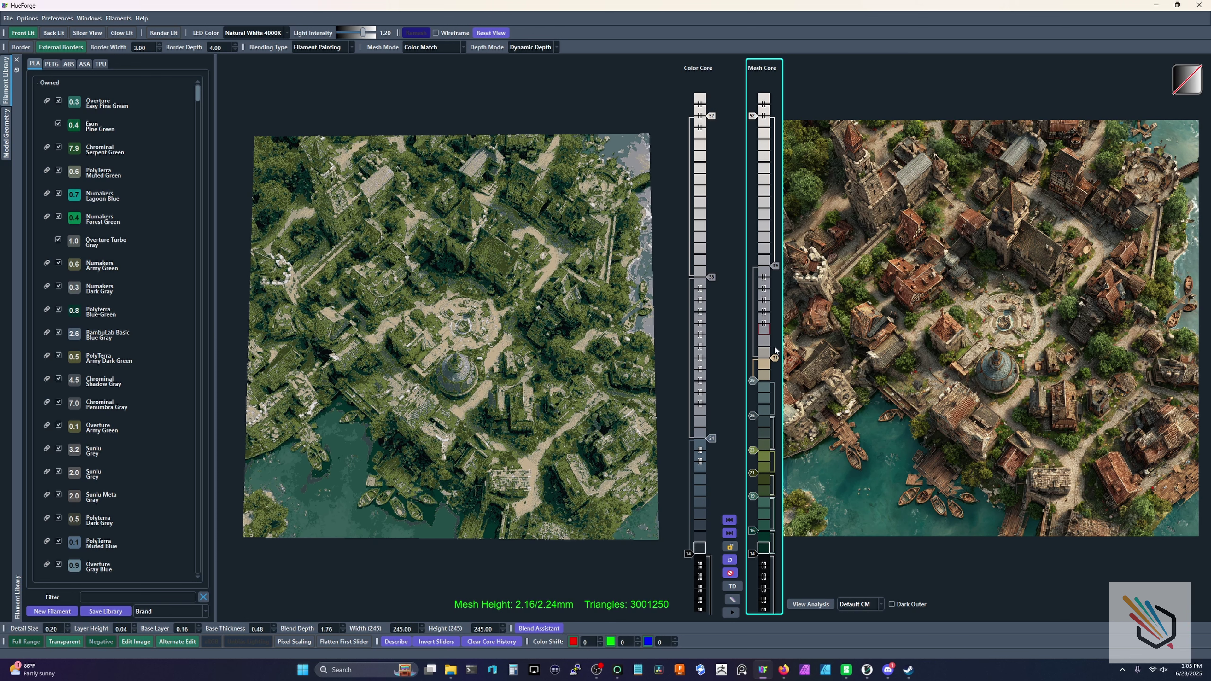
# Remove the grey and white filaments above the tan one from the Mesh Core.
pyautogui.rightClick(771, 265)
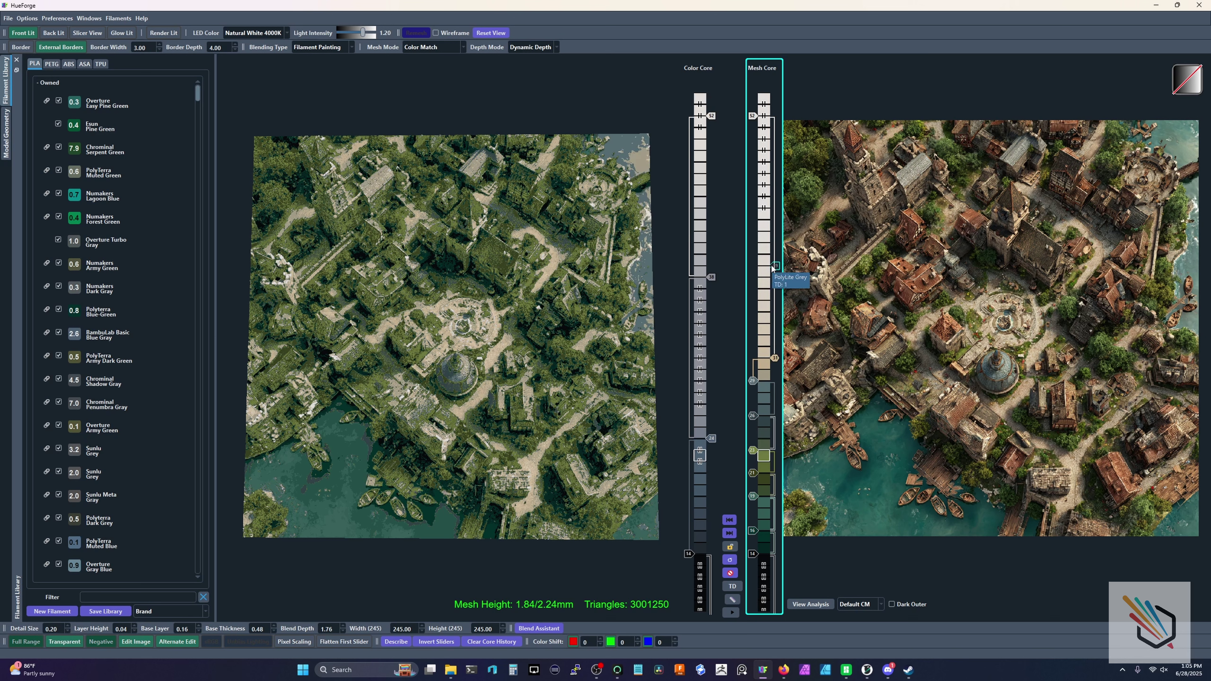
pyautogui.moveTo(754, 119); pyautogui.dragTo(754, 118)
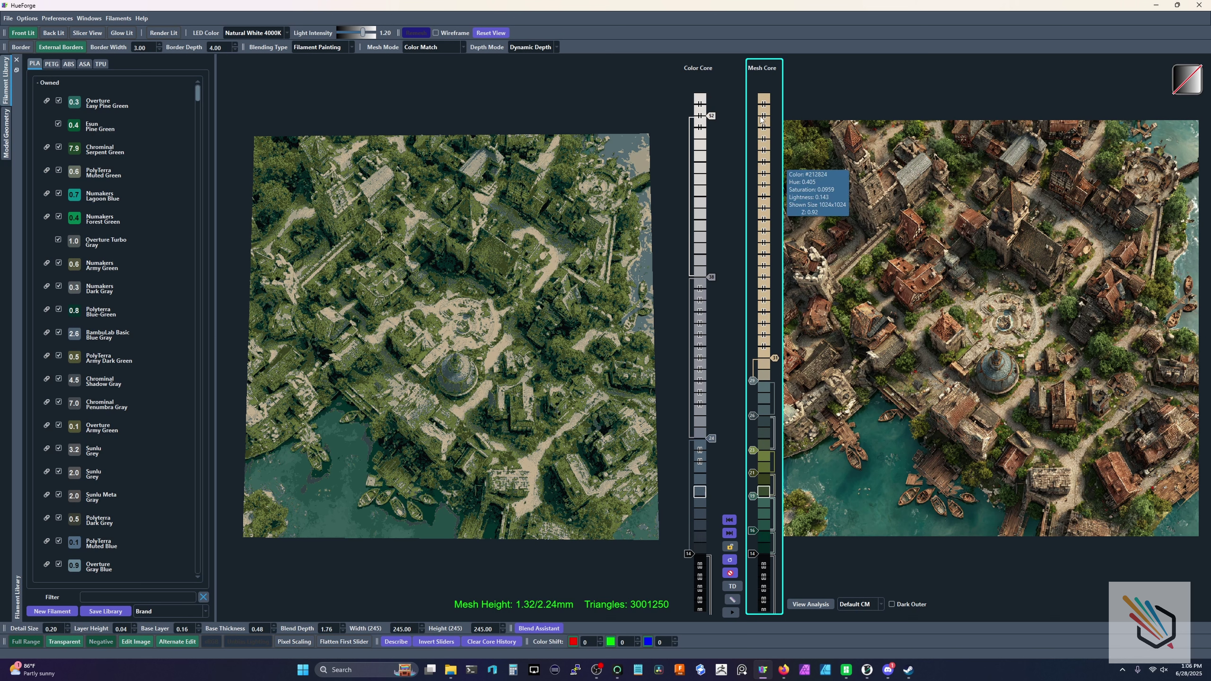
# Build the rooftop colors in the Mesh Core with orange at layer 34, dark brown at 36, red-brown at 38 and beige at 46.
pyautogui.moveTo(970, 350)
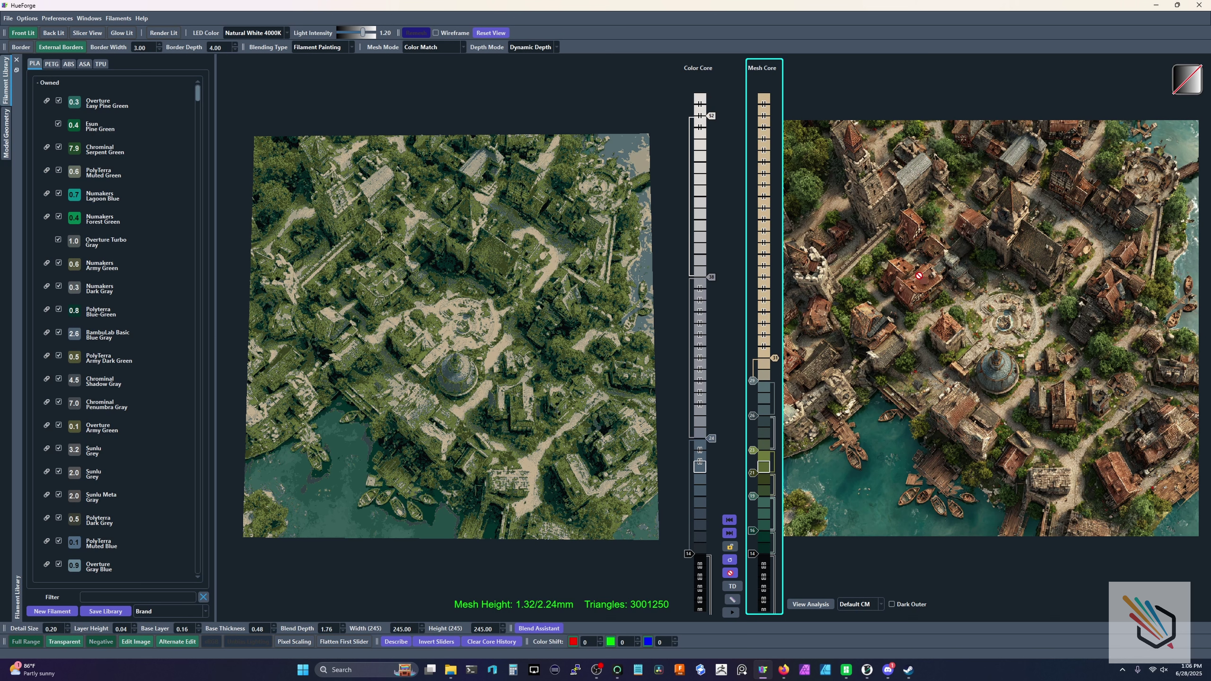
pyautogui.click(759, 300)
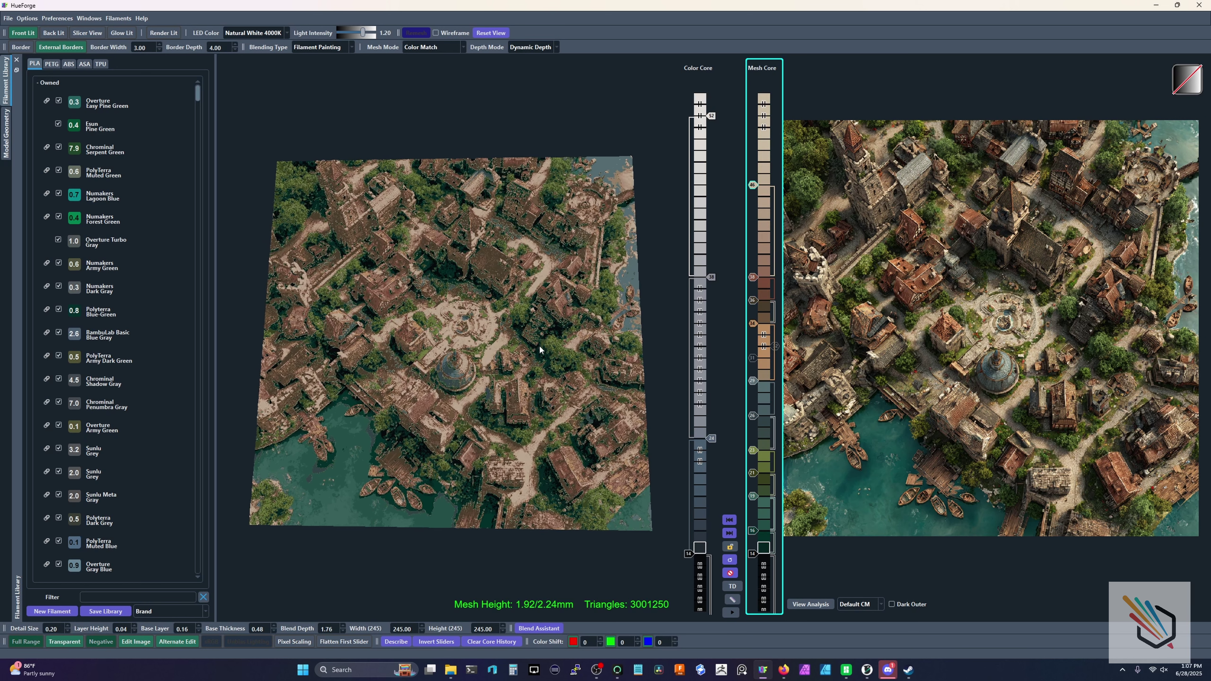
pyautogui.moveTo(540, 348); pyautogui.dragTo(548, 370)
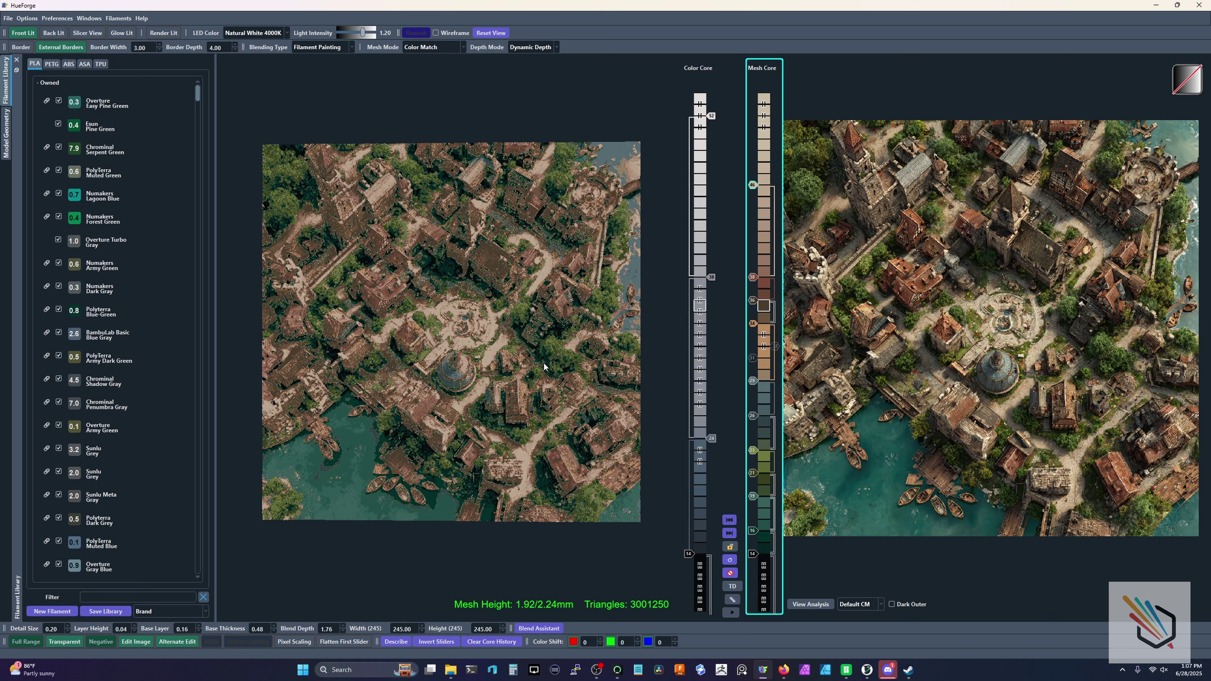
pyautogui.scroll(-1, 546, 366)
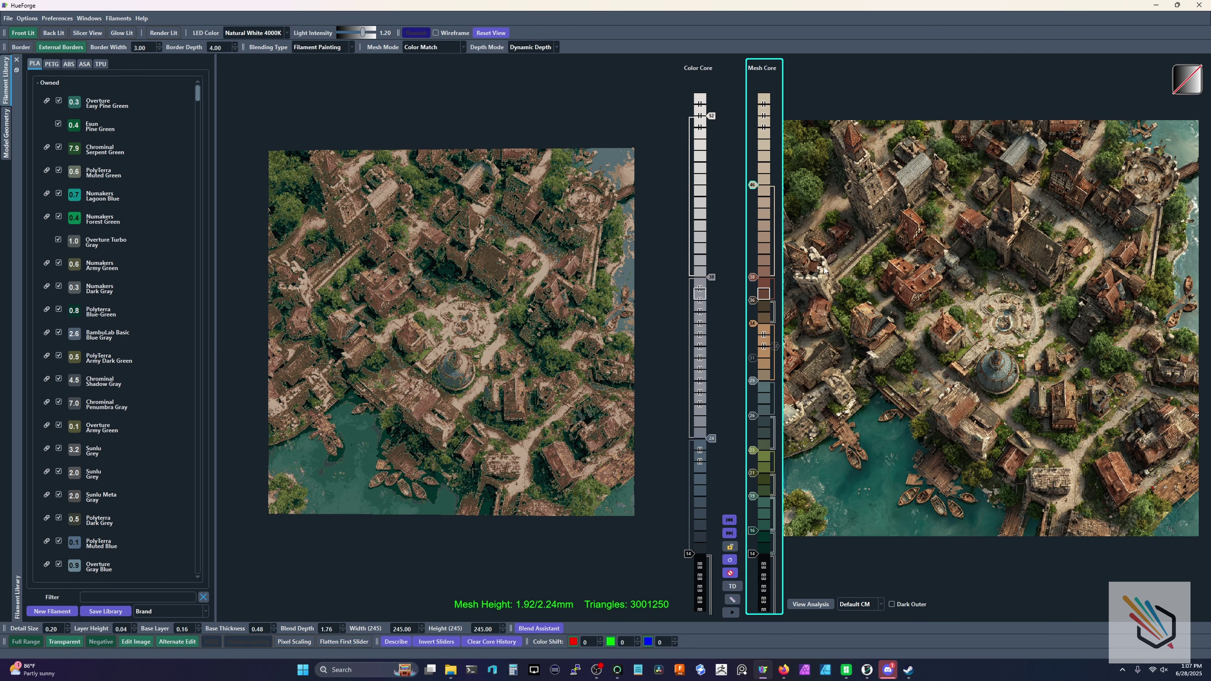
# Add a cream highlight filament at layer 52 of the Mesh Core and lower the beige filament's slider to layer 44.
pyautogui.moveTo(820, 266)
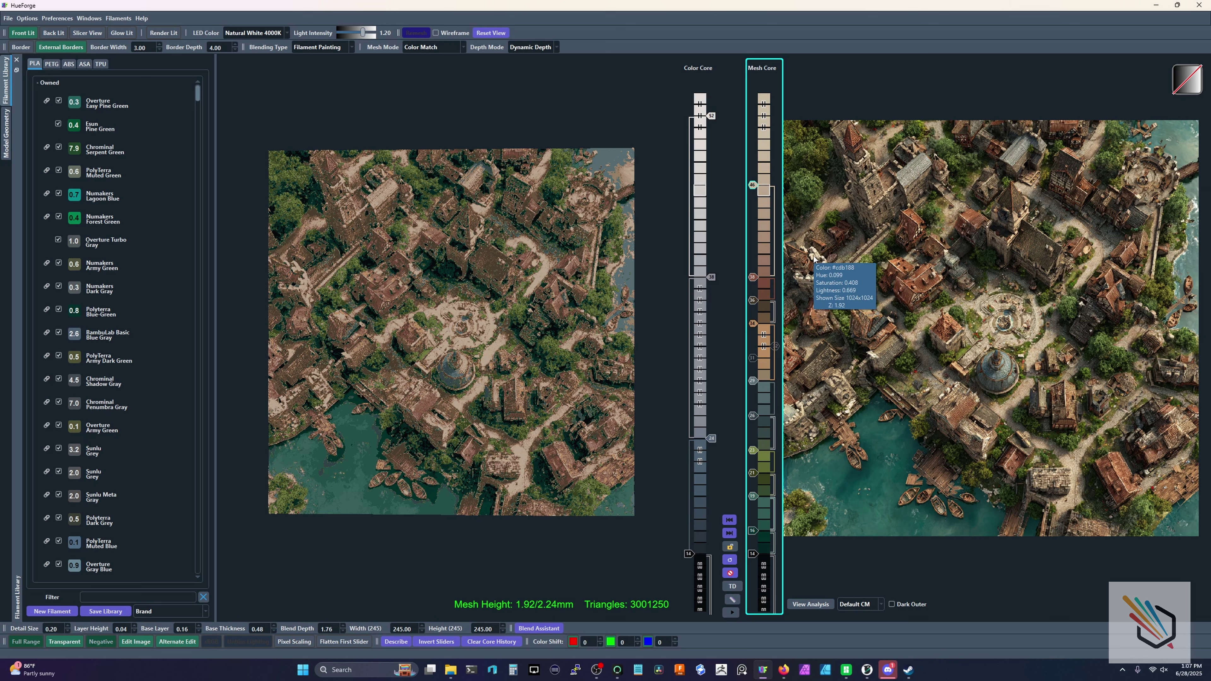
pyautogui.moveTo(814, 257); pyautogui.dragTo(828, 169)
pyautogui.moveTo(768, 107); pyautogui.dragTo(765, 110)
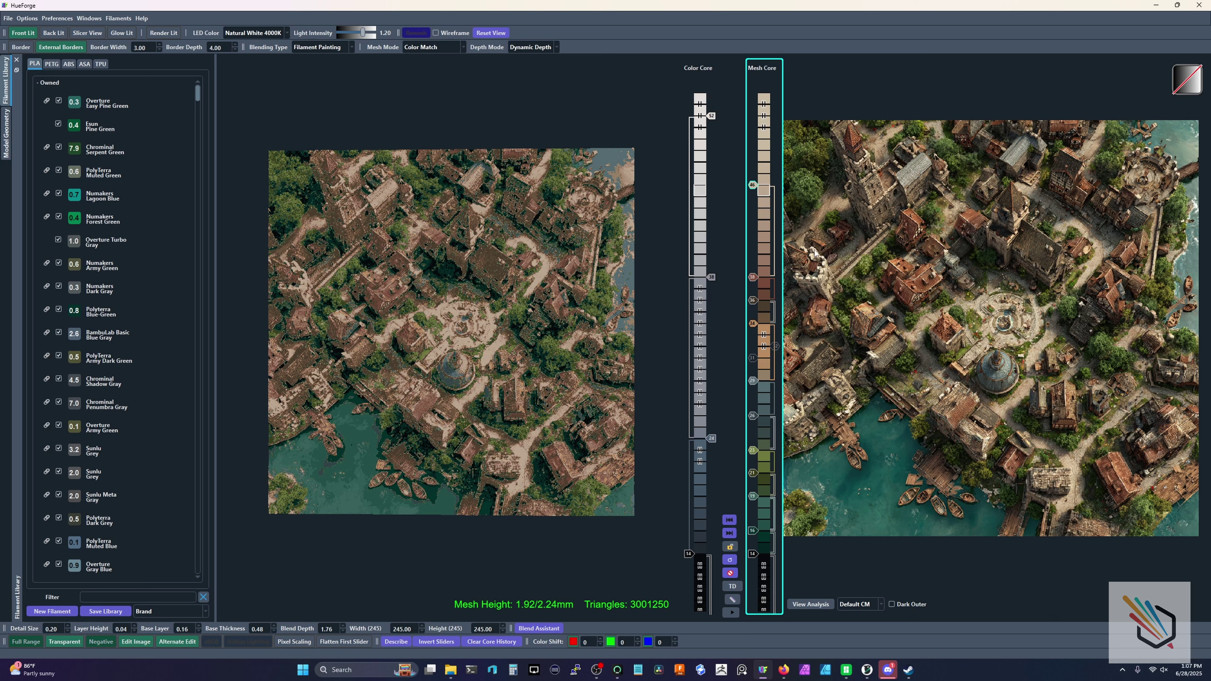
pyautogui.moveTo(752, 184); pyautogui.dragTo(751, 189)
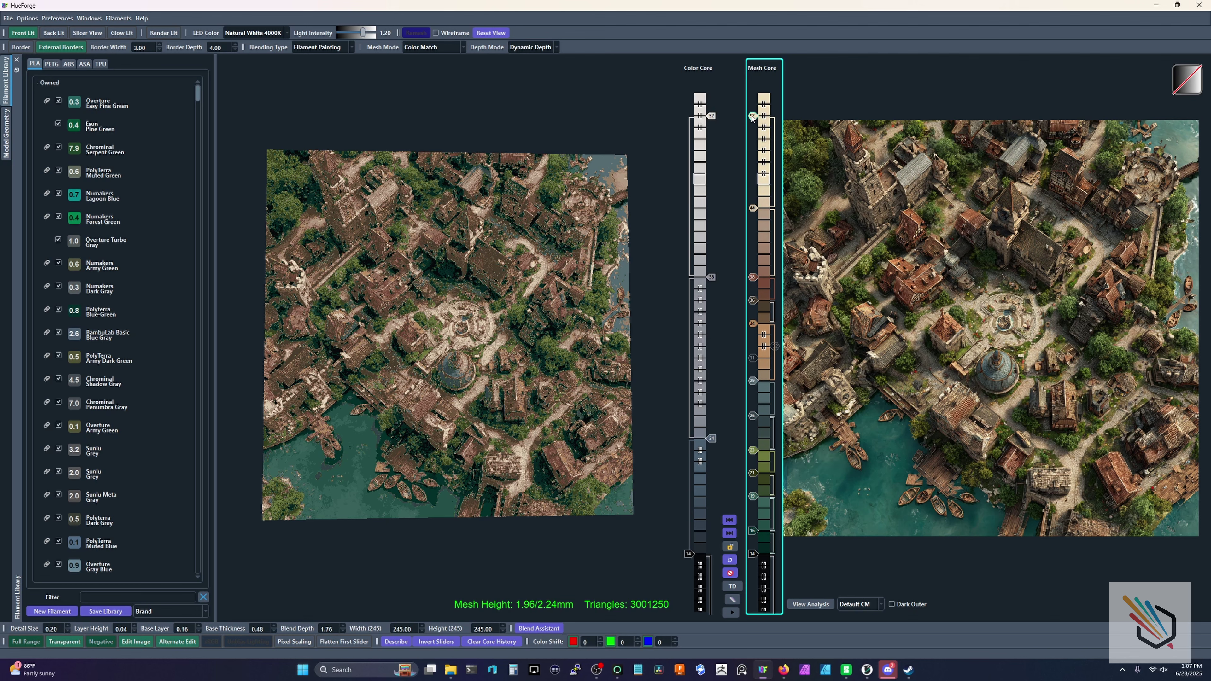
pyautogui.moveTo(456, 387)
pyautogui.mouseDown()
pyautogui.moveTo(562, 335)
pyautogui.moveTo(442, 400)
pyautogui.mouseUp()
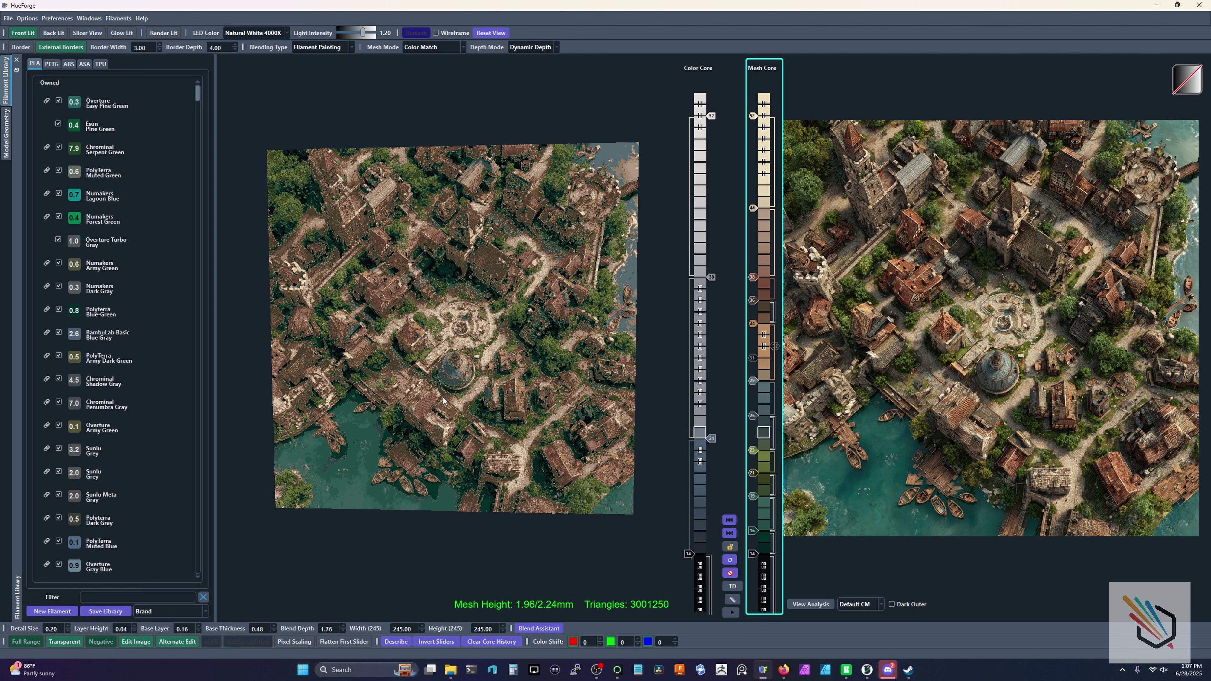
# Refine the roof colors in the Mesh Core with another brown filament at layer 38 beneath the red-brown one at layer 40.
pyautogui.moveTo(760, 192); pyautogui.dragTo(761, 283)
pyautogui.moveTo(593, 310); pyautogui.dragTo(501, 328)
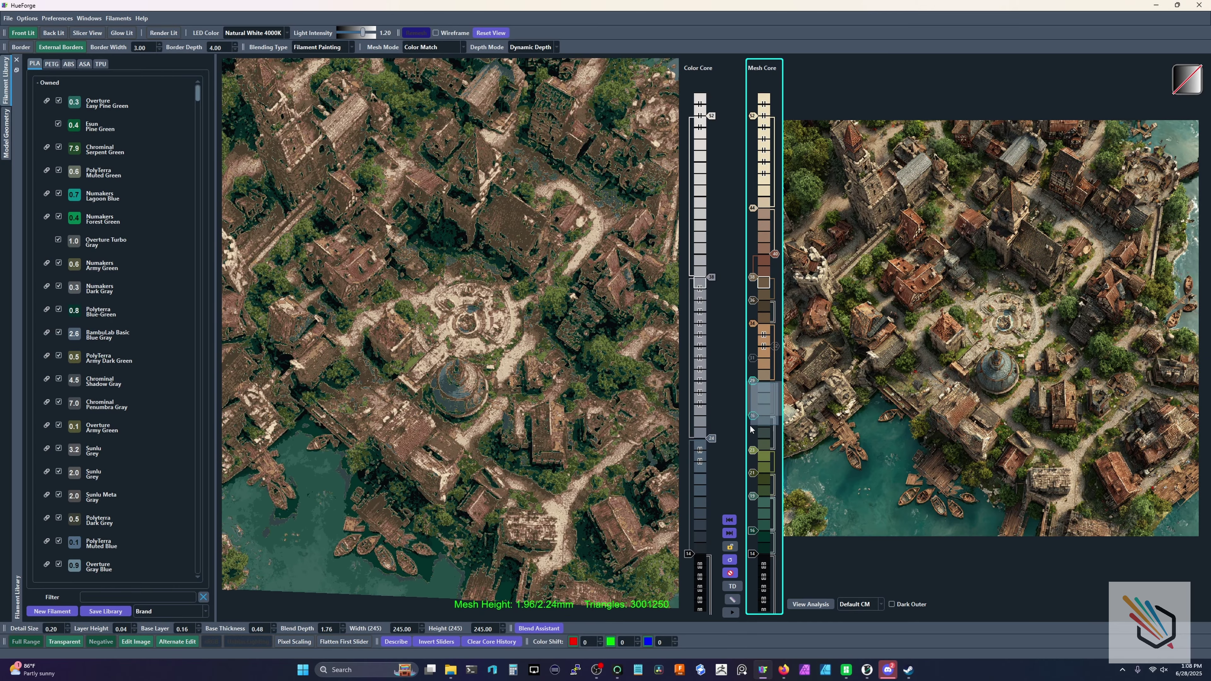
# Move the blue-gray filament layers in the Mesh Core from beneath the orange filament to between the beige and cream ones.
pyautogui.moveTo(750, 443); pyautogui.dragTo(750, 444)
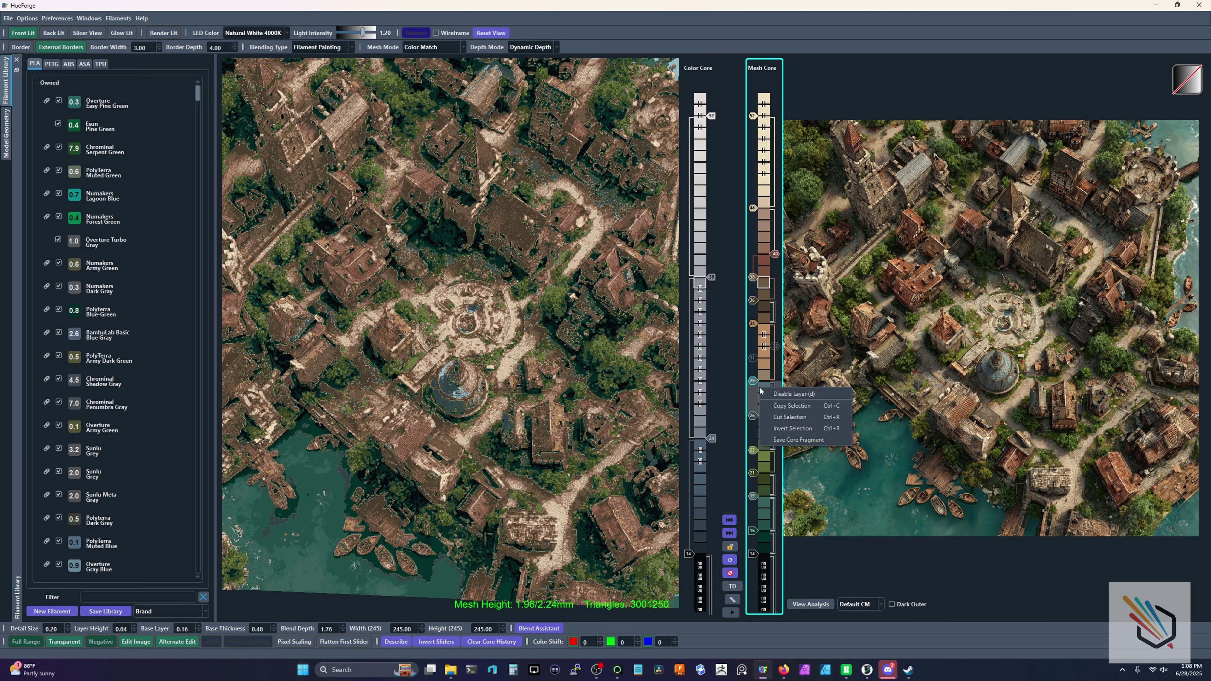
pyautogui.rightClick(759, 387)
pyautogui.click(781, 406)
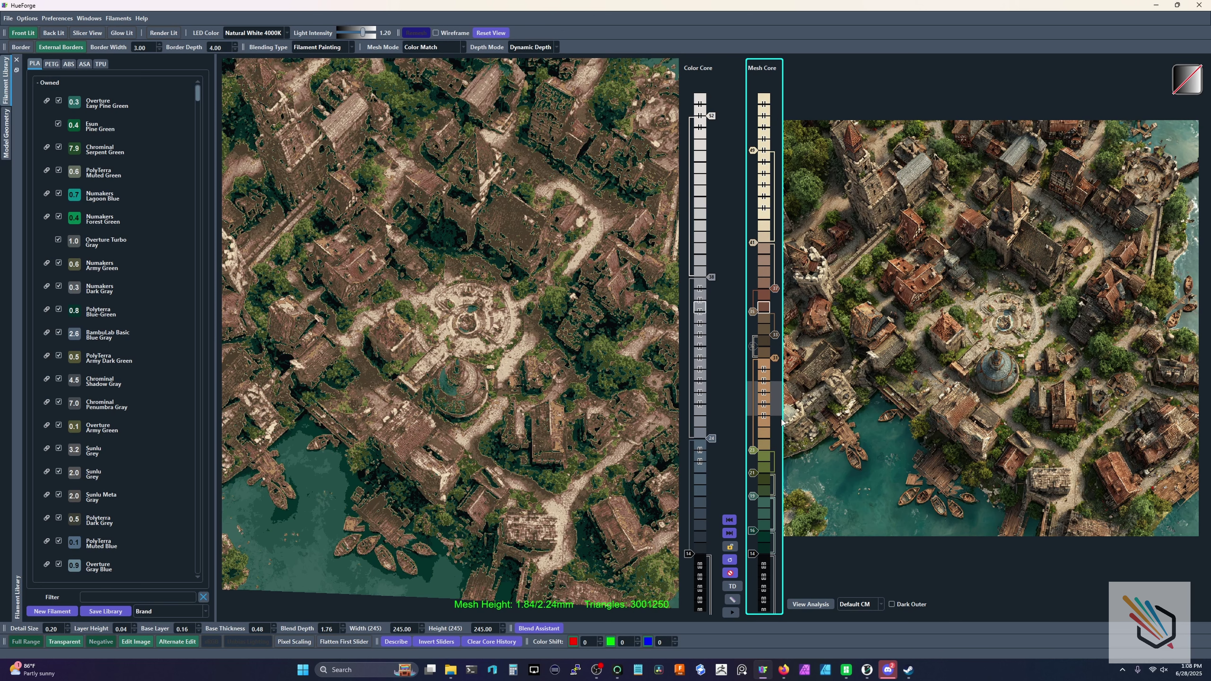
pyautogui.click(761, 203)
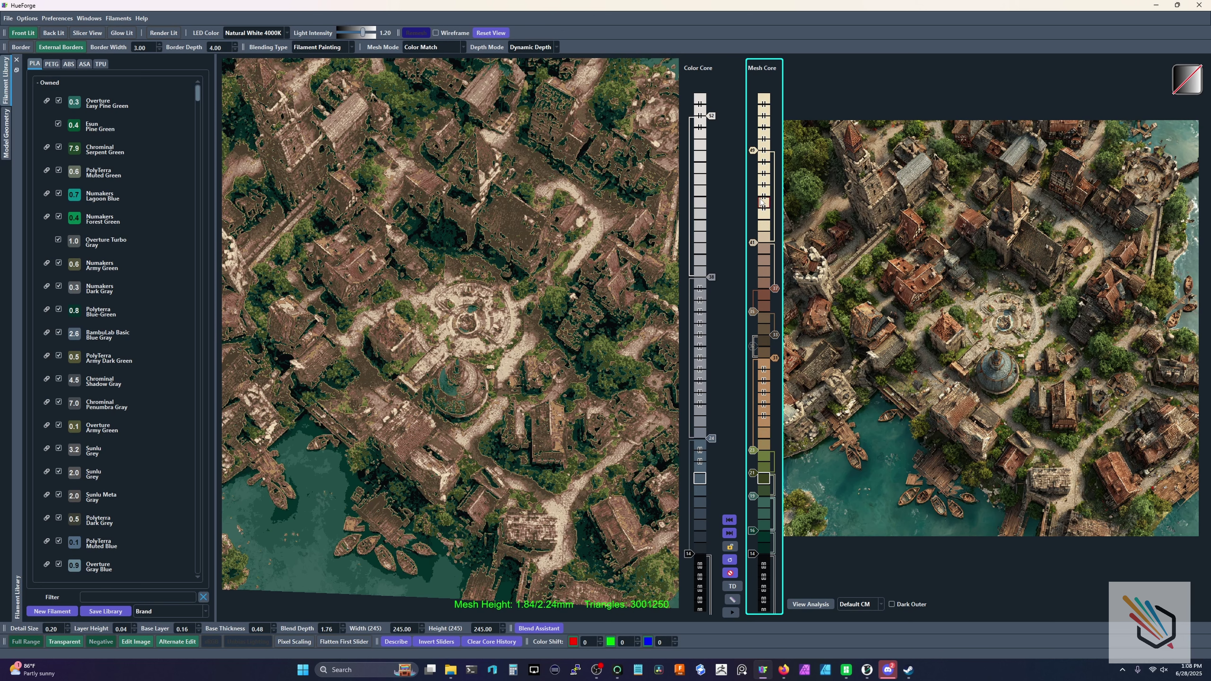
pyautogui.rightClick(761, 203)
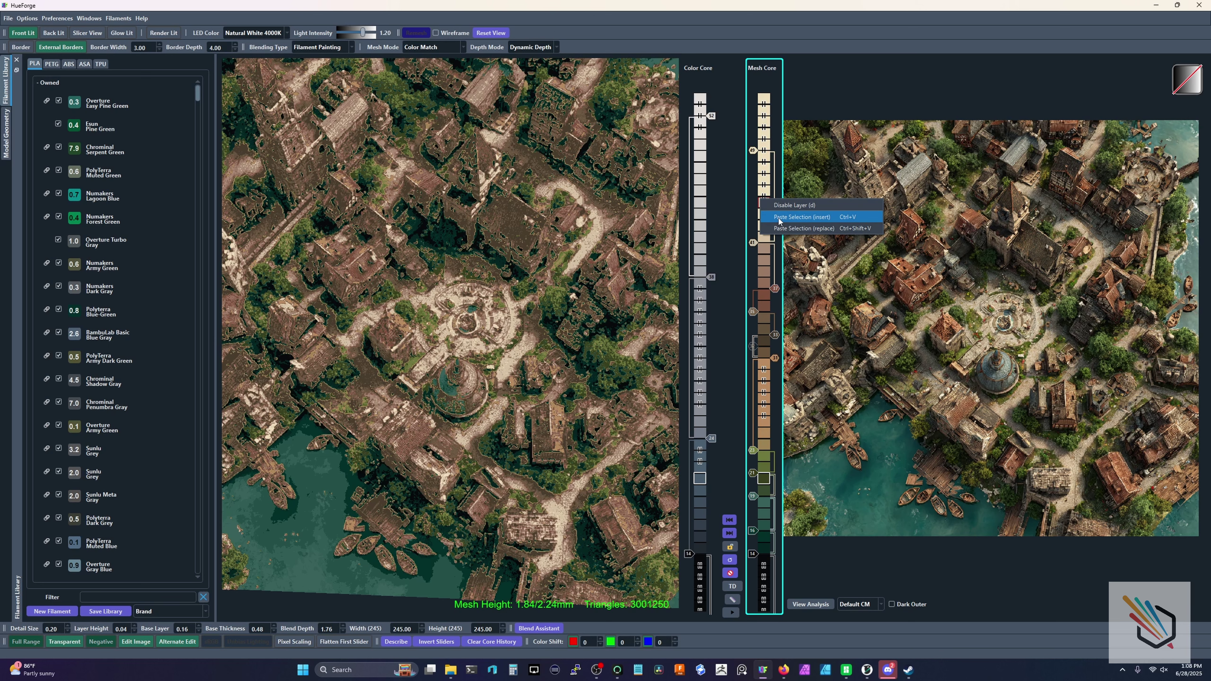
pyautogui.click(779, 218)
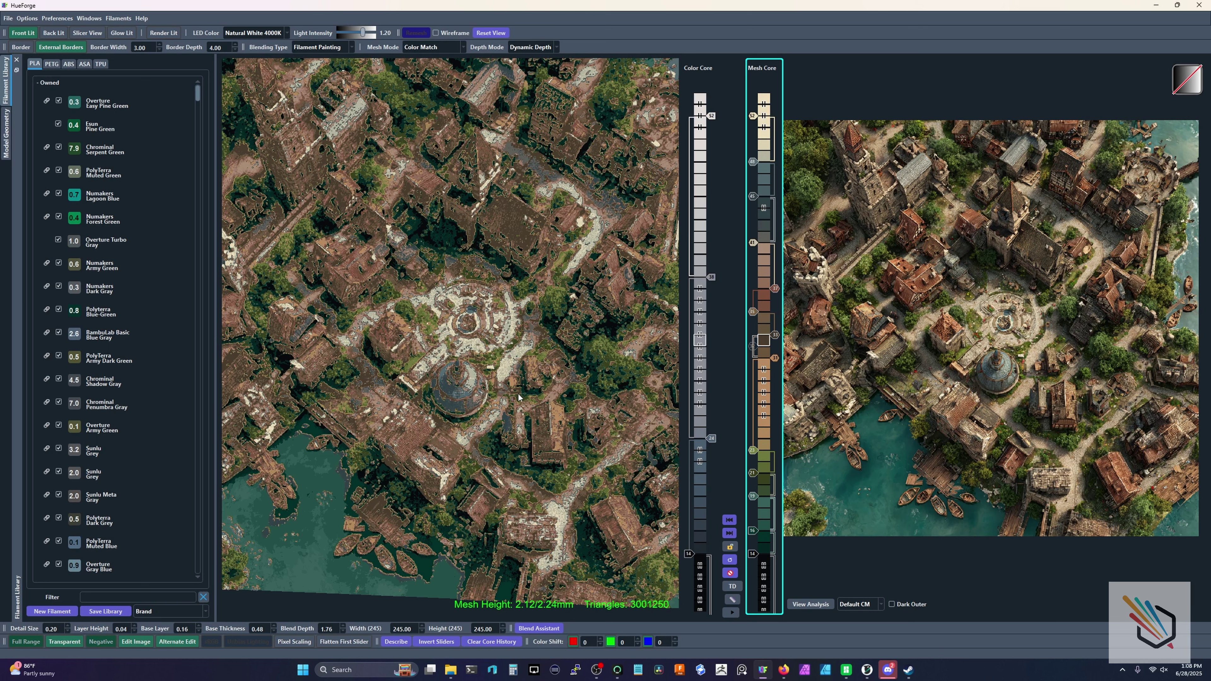
# Examine the filament layering on the preview's rooftops, paths and plaza from low angles and close up.
pyautogui.moveTo(520, 397); pyautogui.dragTo(504, 356)
pyautogui.scroll(5, 495, 384)
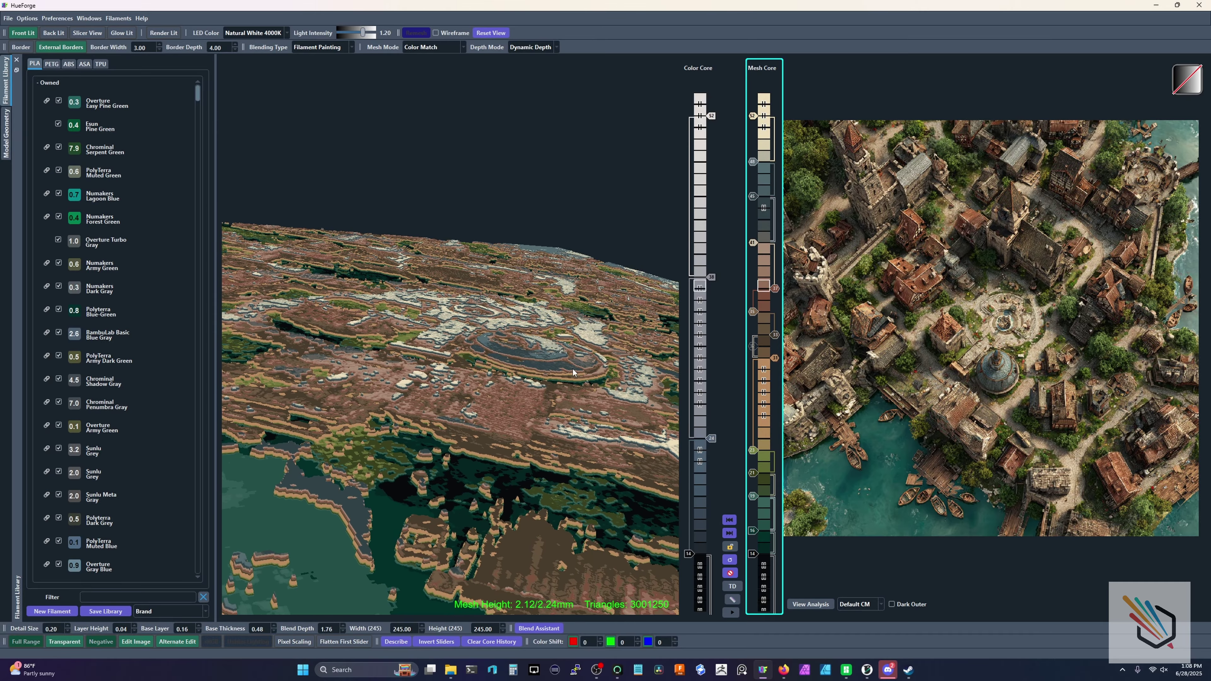
pyautogui.moveTo(573, 373); pyautogui.dragTo(554, 385)
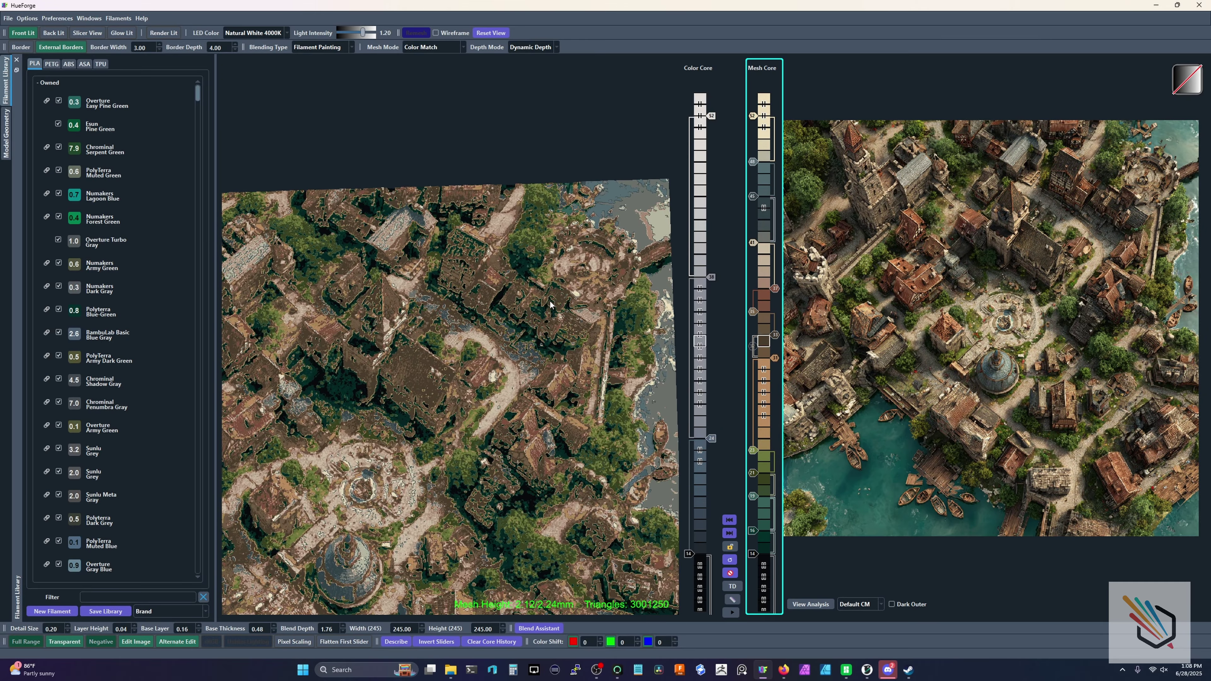
pyautogui.moveTo(544, 297)
pyautogui.mouseDown()
pyautogui.moveTo(532, 310)
pyautogui.moveTo(539, 295)
pyautogui.mouseUp()
pyautogui.scroll(4, 538, 295)
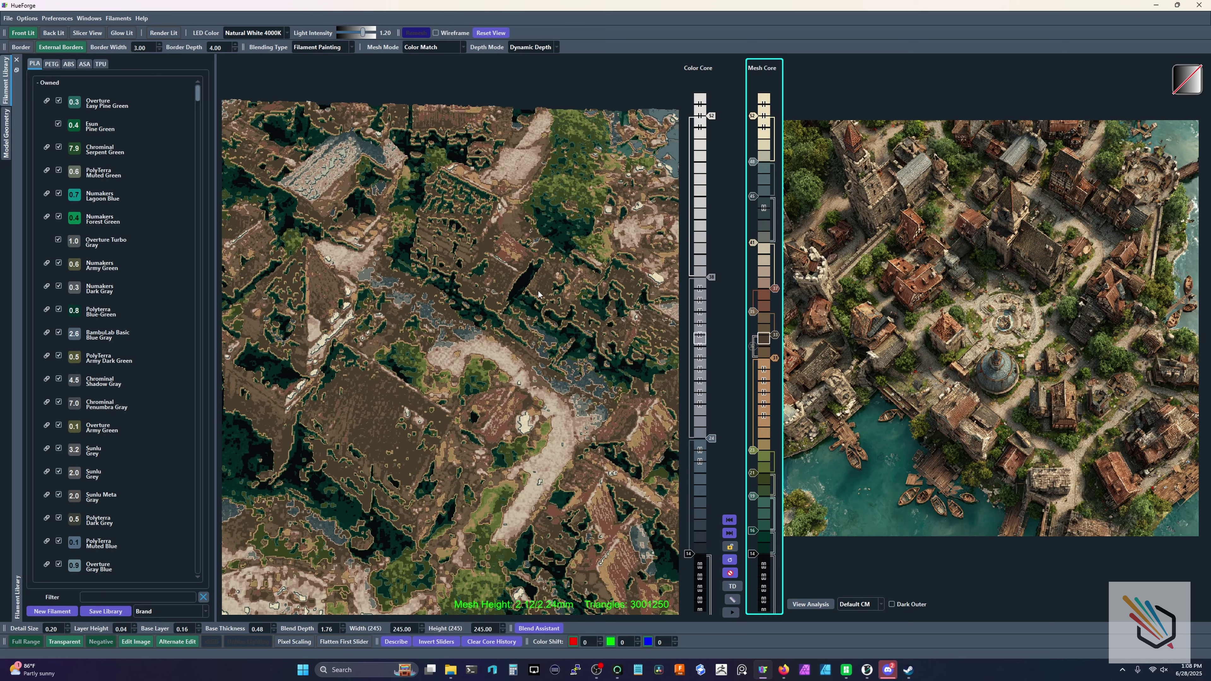
pyautogui.scroll(5, 538, 295)
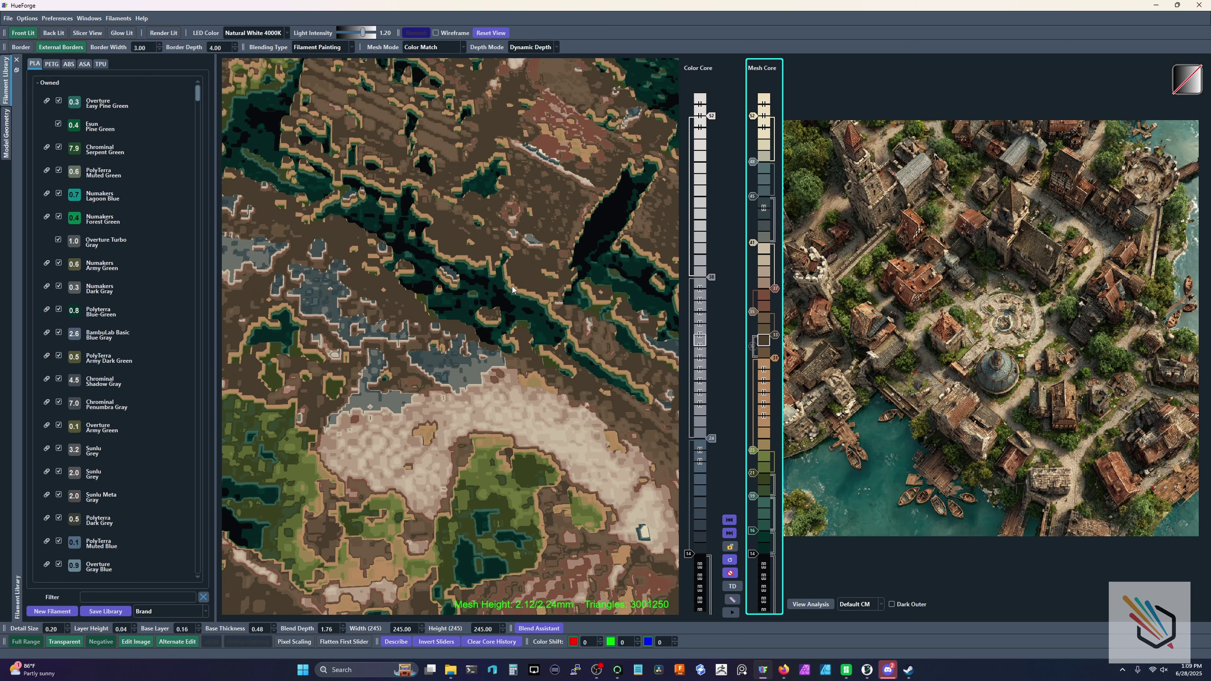
pyautogui.moveTo(513, 289); pyautogui.dragTo(506, 286)
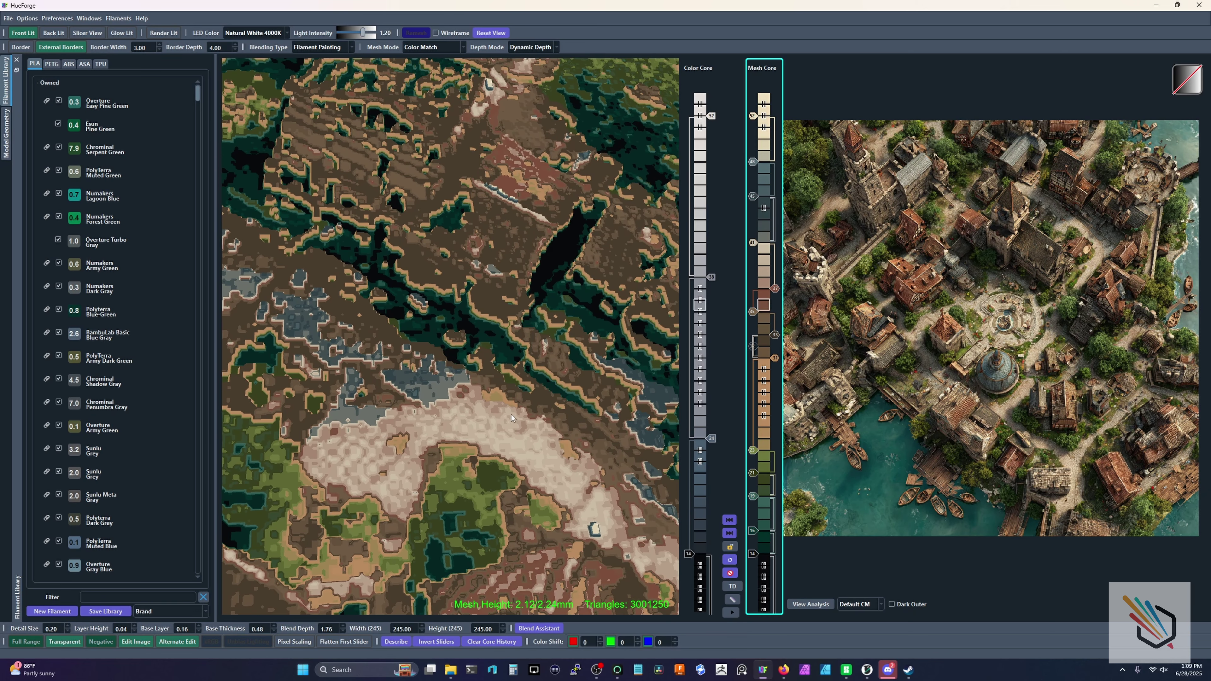
pyautogui.scroll(-10, 511, 418)
pyautogui.moveTo(559, 397); pyautogui.dragTo(564, 395)
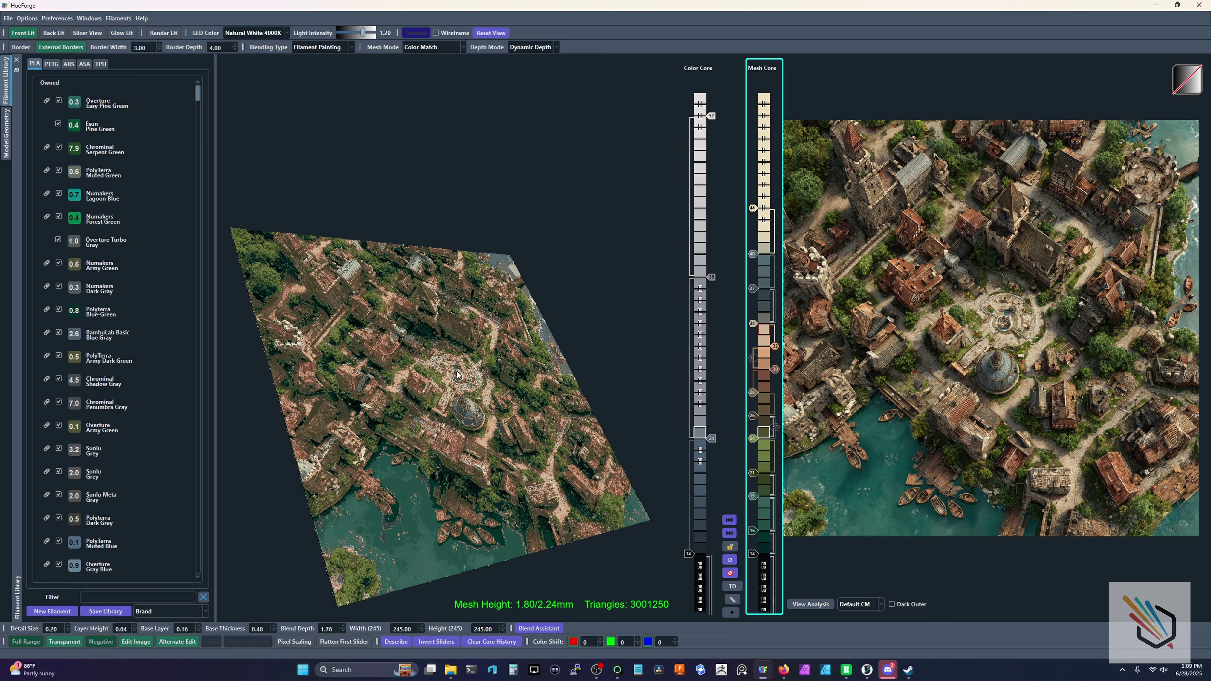
# Respace the Mesh Core's roof filaments between layers 27 and 37 and move the cream filament below the blue-gray ones to layer 41.
pyautogui.moveTo(457, 424); pyautogui.dragTo(393, 441)
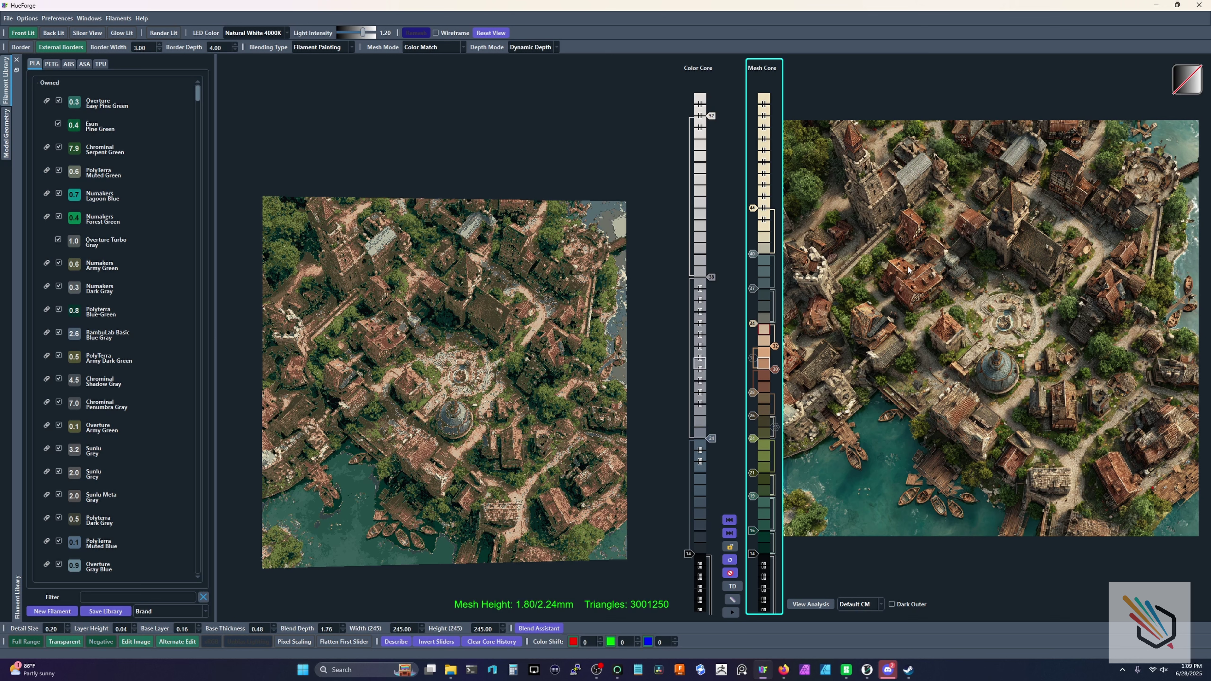
pyautogui.moveTo(757, 356); pyautogui.dragTo(754, 327)
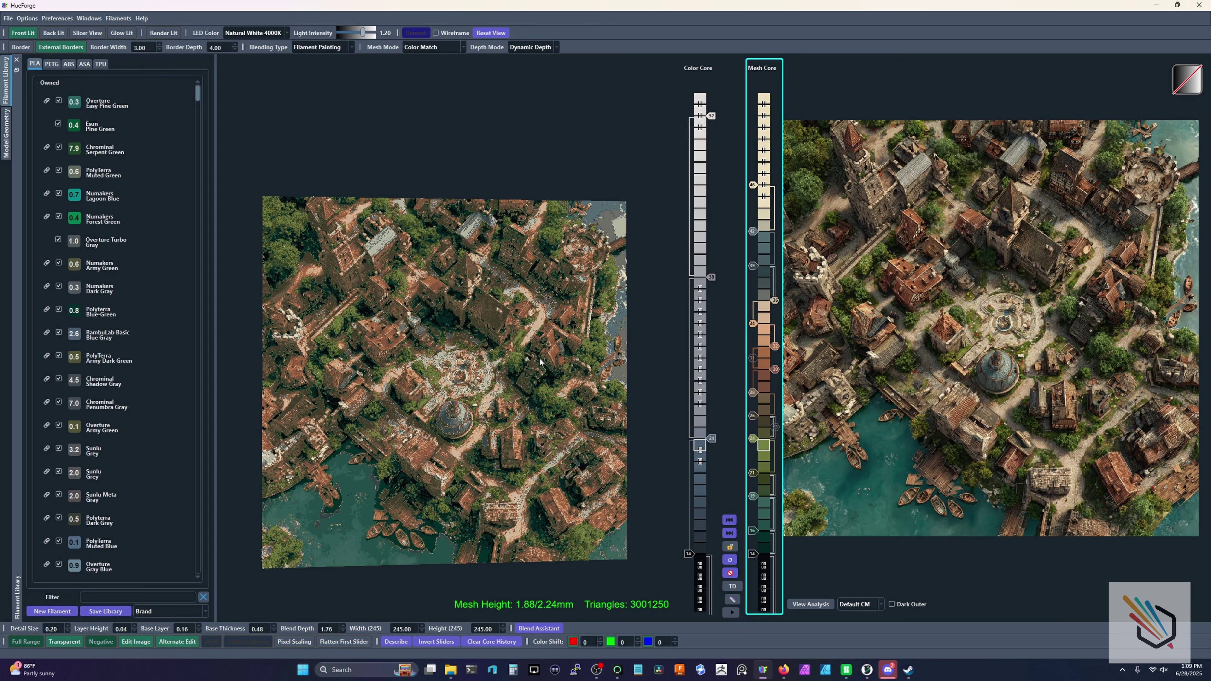
pyautogui.moveTo(544, 351)
pyautogui.mouseDown()
pyautogui.moveTo(520, 337)
pyautogui.moveTo(535, 368)
pyautogui.mouseUp()
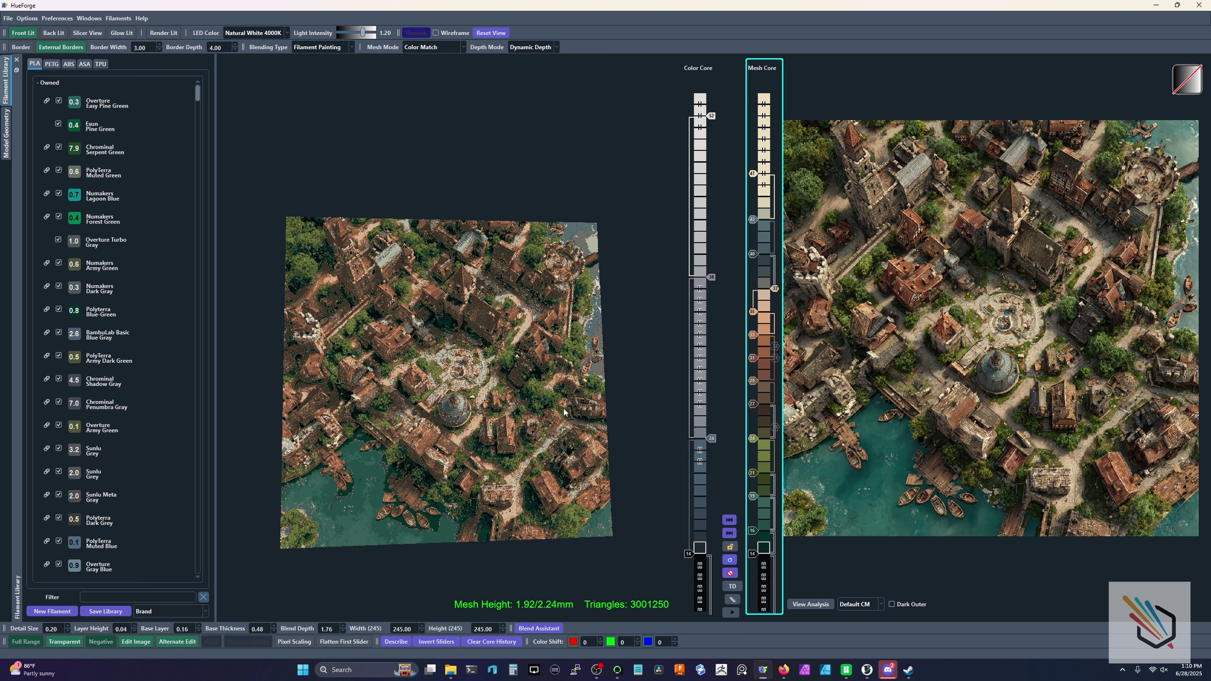
pyautogui.moveTo(548, 411); pyautogui.dragTo(529, 414)
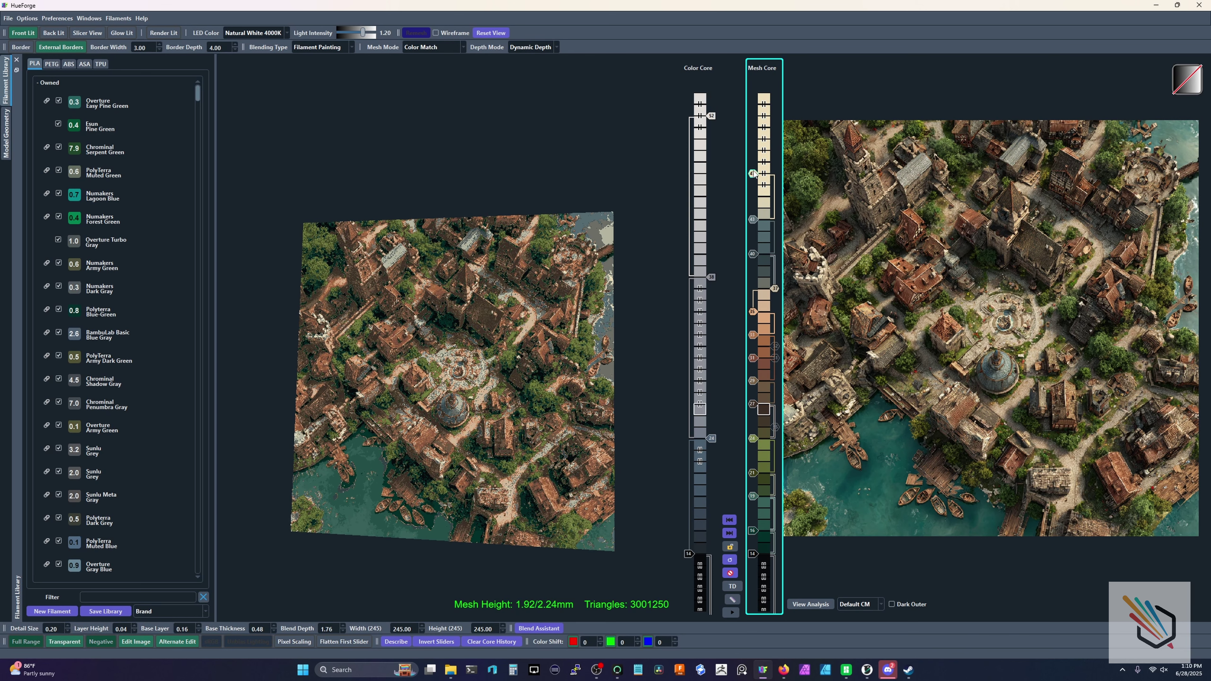
pyautogui.moveTo(752, 173)
pyautogui.mouseDown()
pyautogui.moveTo(759, 279)
pyautogui.moveTo(753, 263)
pyautogui.moveTo(776, 242)
pyautogui.mouseUp()
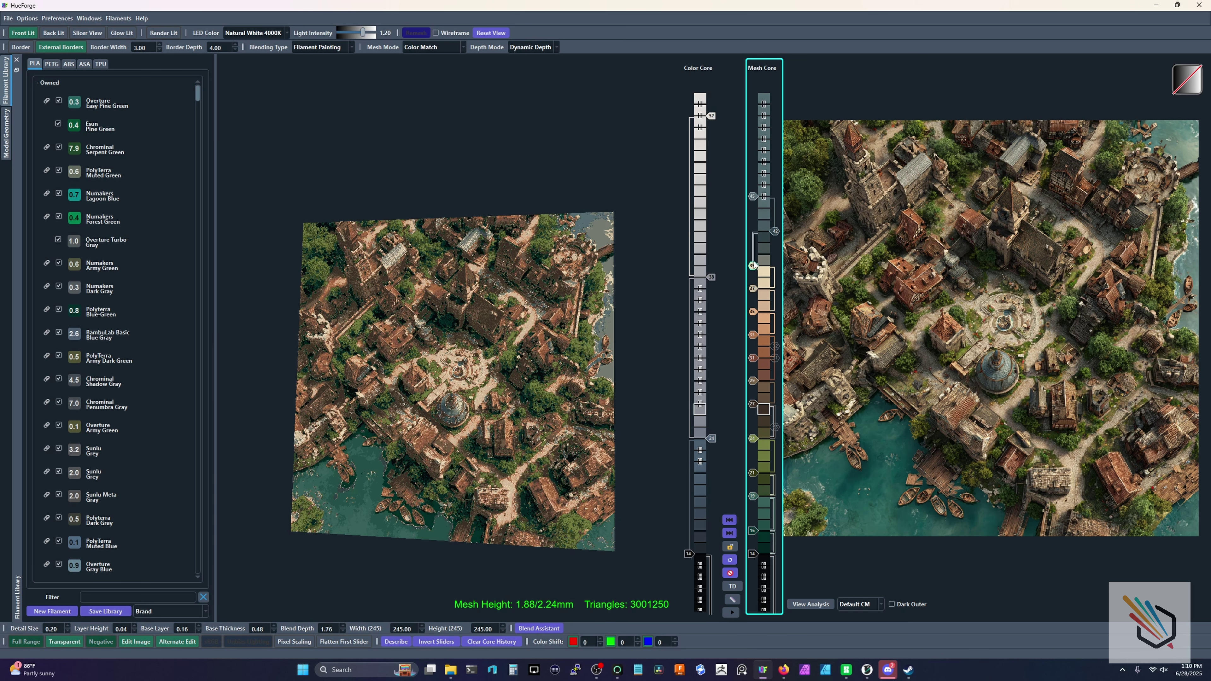
pyautogui.moveTo(557, 341); pyautogui.dragTo(579, 334)
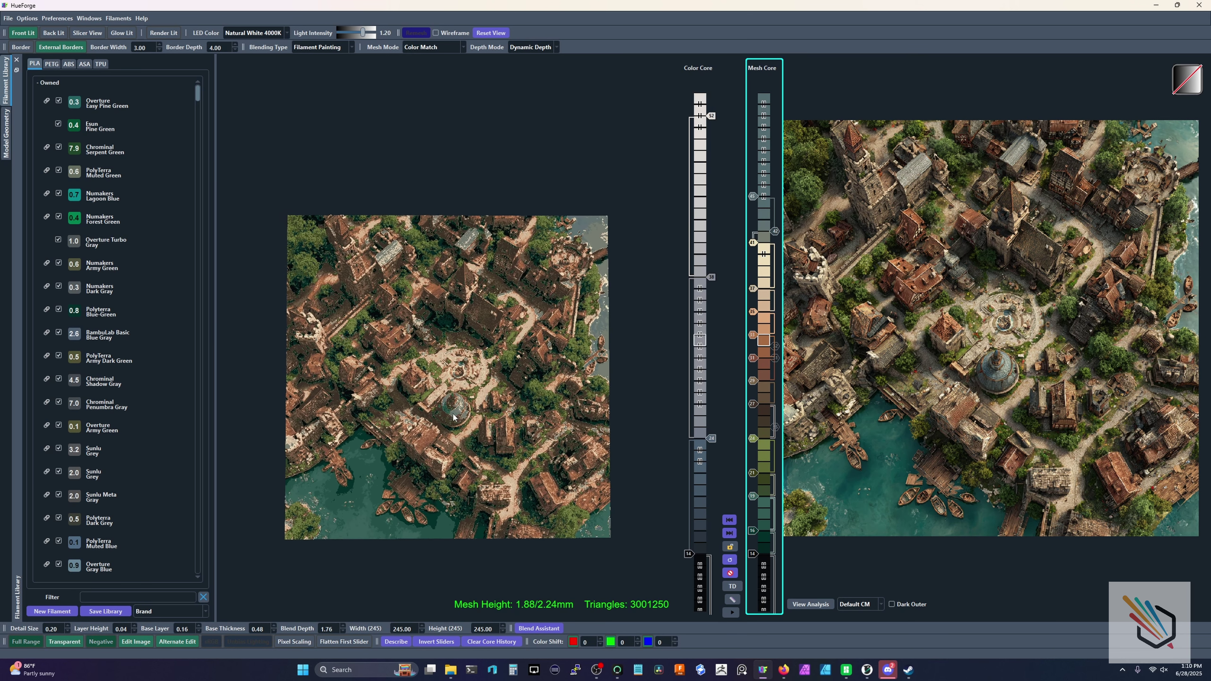
# Compare the preview's fountain plaza, blue dome and harbor with the same areas of the source image.
pyautogui.moveTo(498, 388)
pyautogui.mouseDown()
pyautogui.moveTo(521, 329)
pyautogui.moveTo(561, 377)
pyautogui.moveTo(532, 382)
pyautogui.moveTo(398, 489)
pyautogui.moveTo(437, 494)
pyautogui.moveTo(400, 477)
pyautogui.mouseUp()
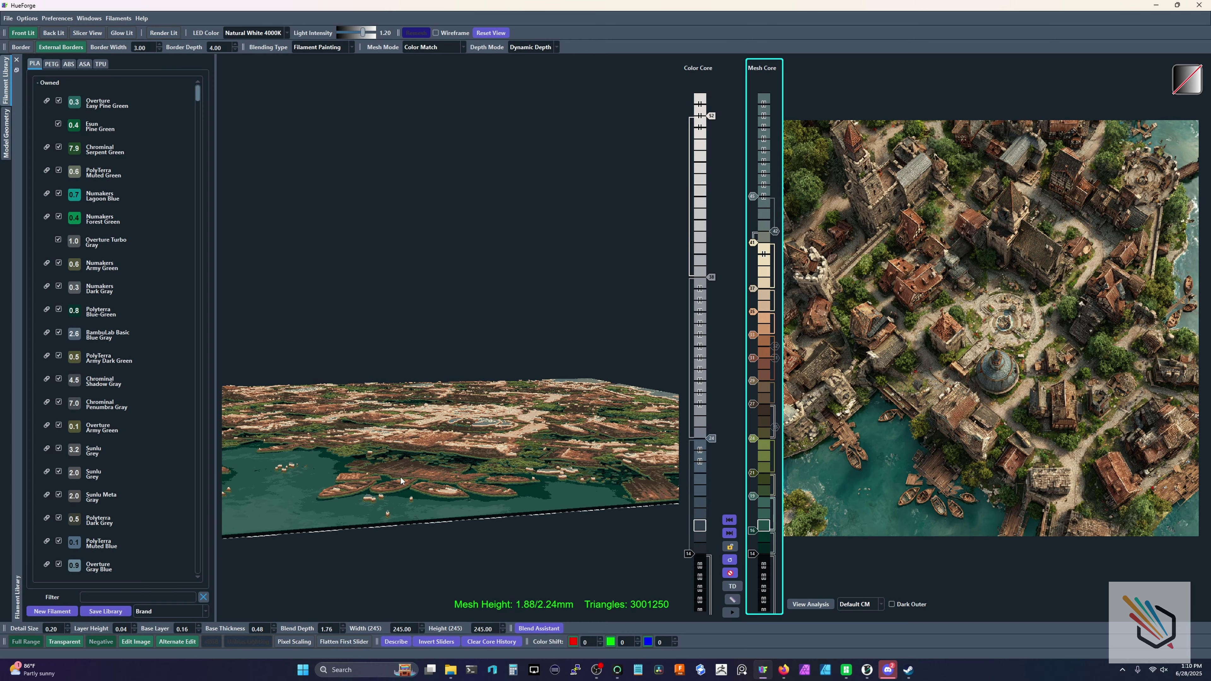
pyautogui.moveTo(521, 432); pyautogui.dragTo(568, 436)
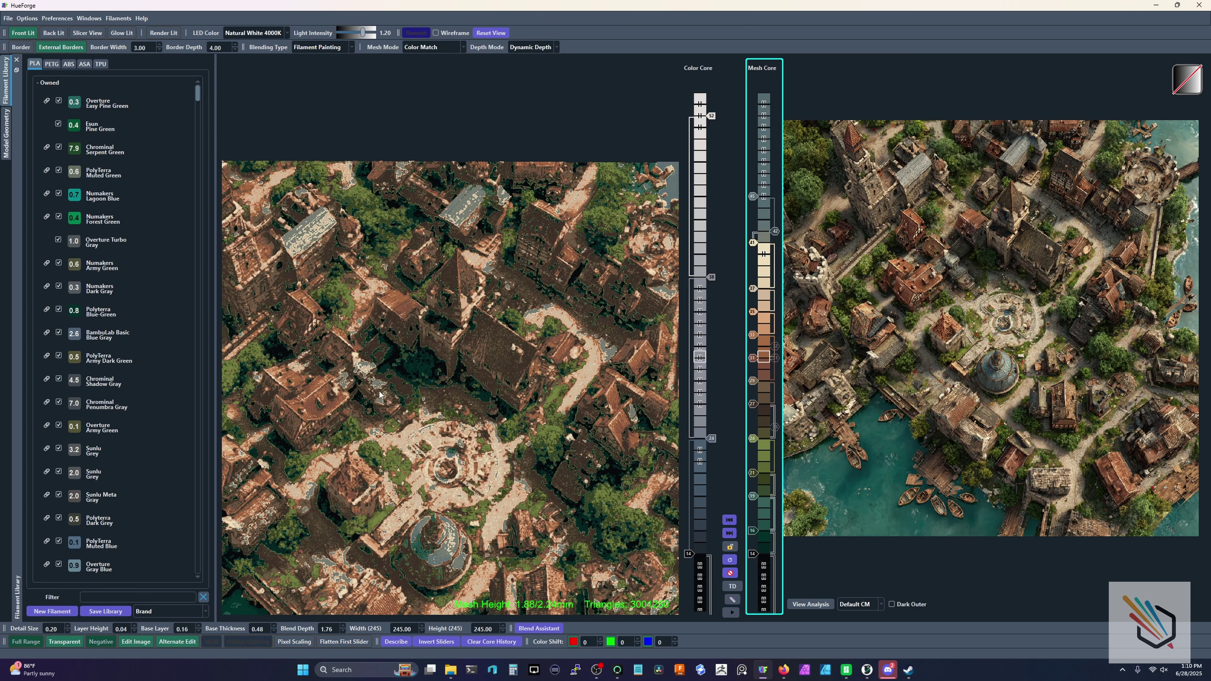
pyautogui.scroll(3, 1043, 307)
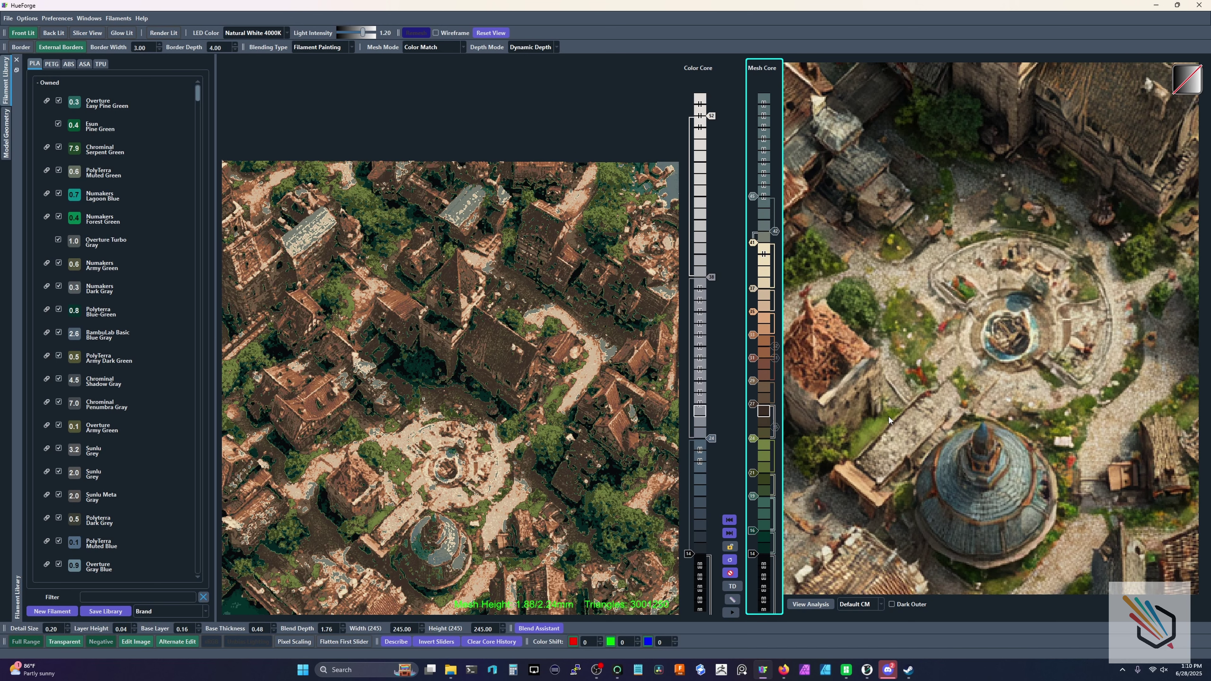
pyautogui.moveTo(483, 431); pyautogui.dragTo(499, 365)
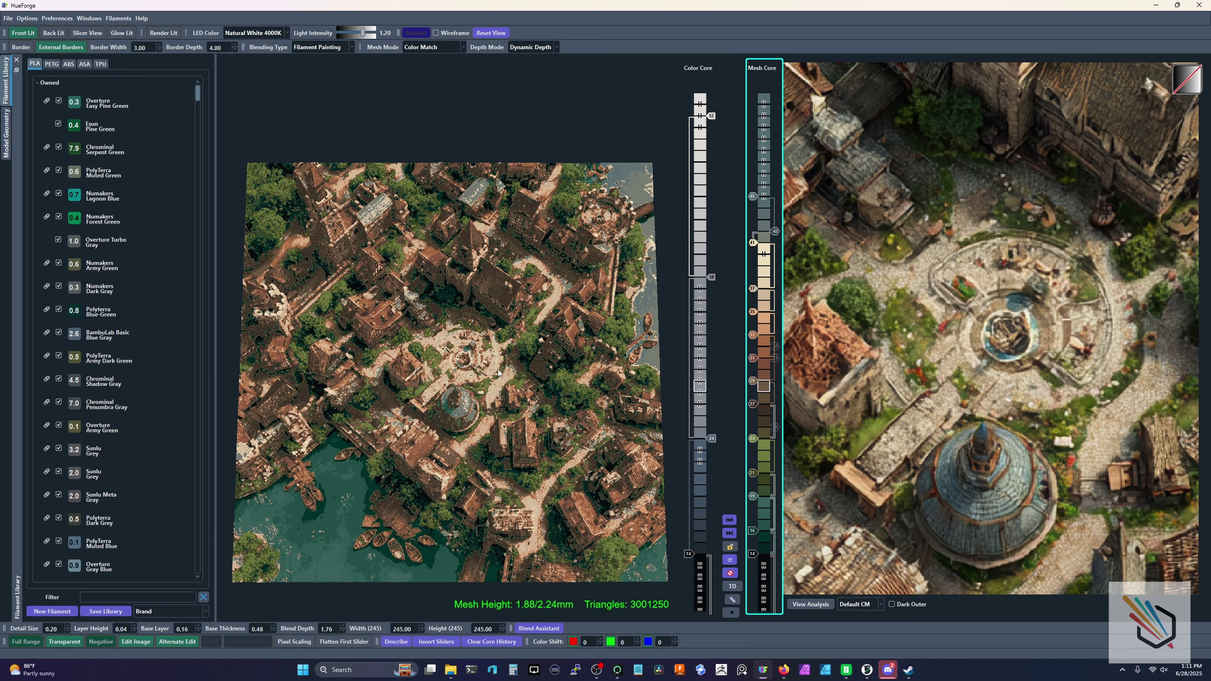
pyautogui.scroll(-2, 921, 374)
pyautogui.scroll(-3, 920, 377)
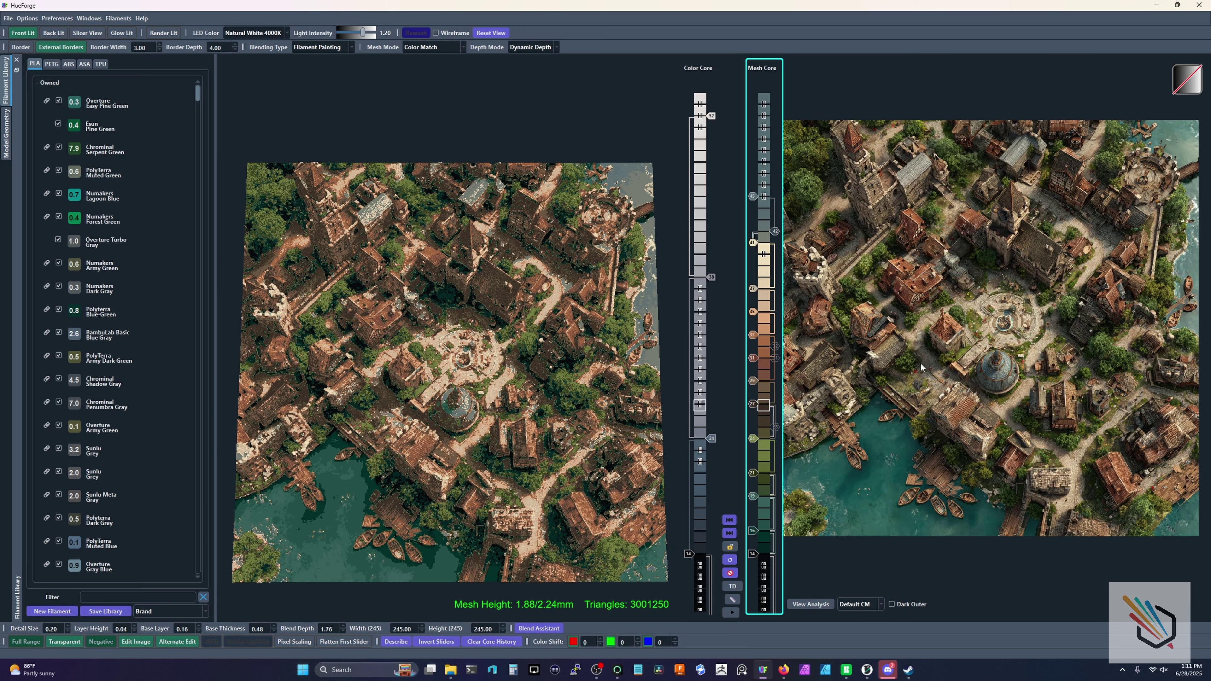
pyautogui.moveTo(455, 361)
pyautogui.mouseDown()
pyautogui.moveTo(453, 389)
pyautogui.moveTo(446, 360)
pyautogui.mouseUp()
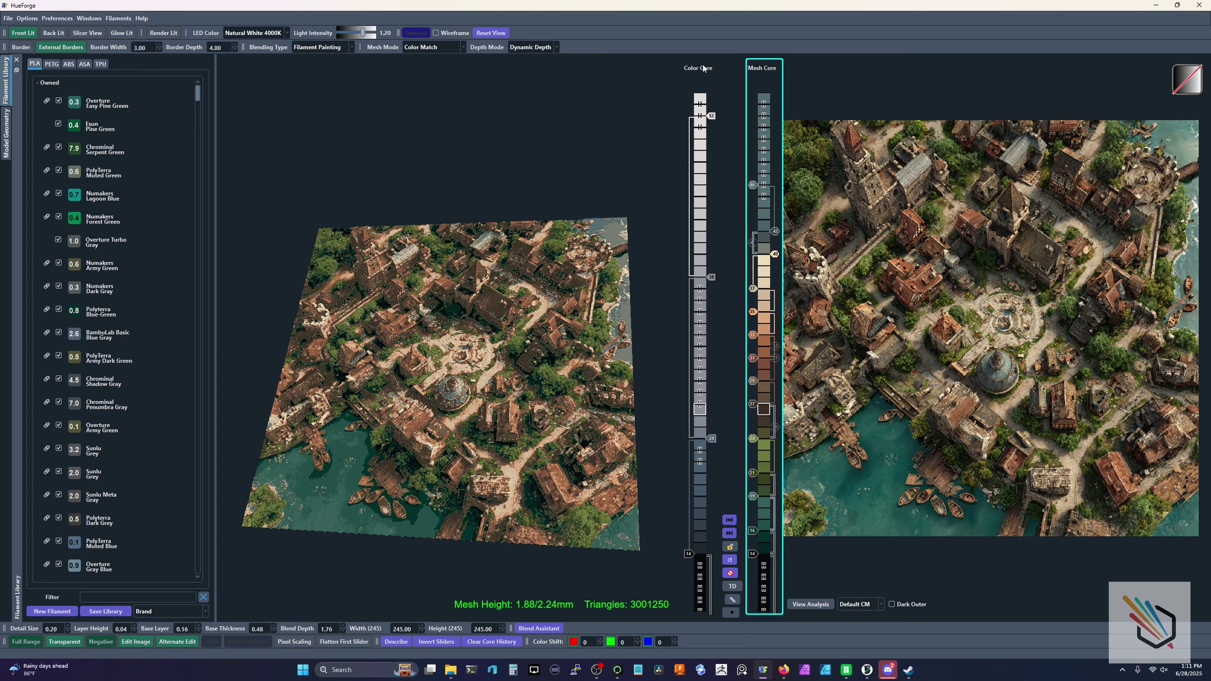
# Activate the Color Core, add a dark green filament at layer 16 and replace its layer 24 filament with a green one.
pyautogui.click(708, 68)
pyautogui.moveTo(553, 282); pyautogui.dragTo(580, 295)
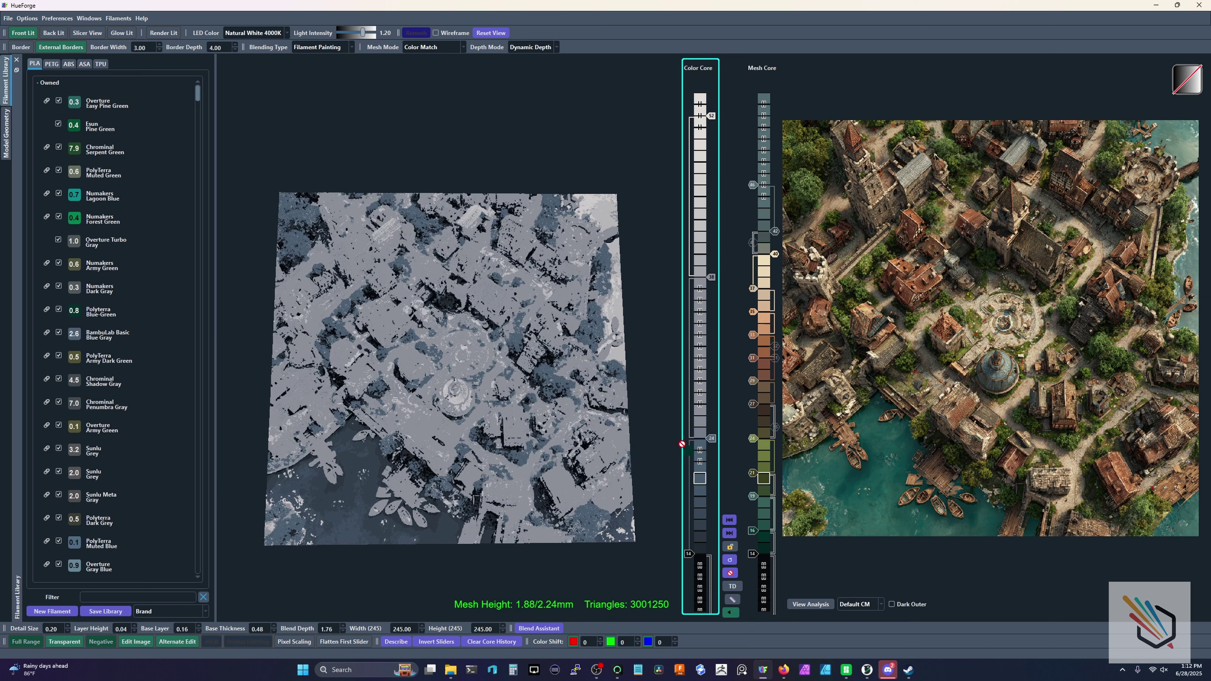
pyautogui.click(696, 538)
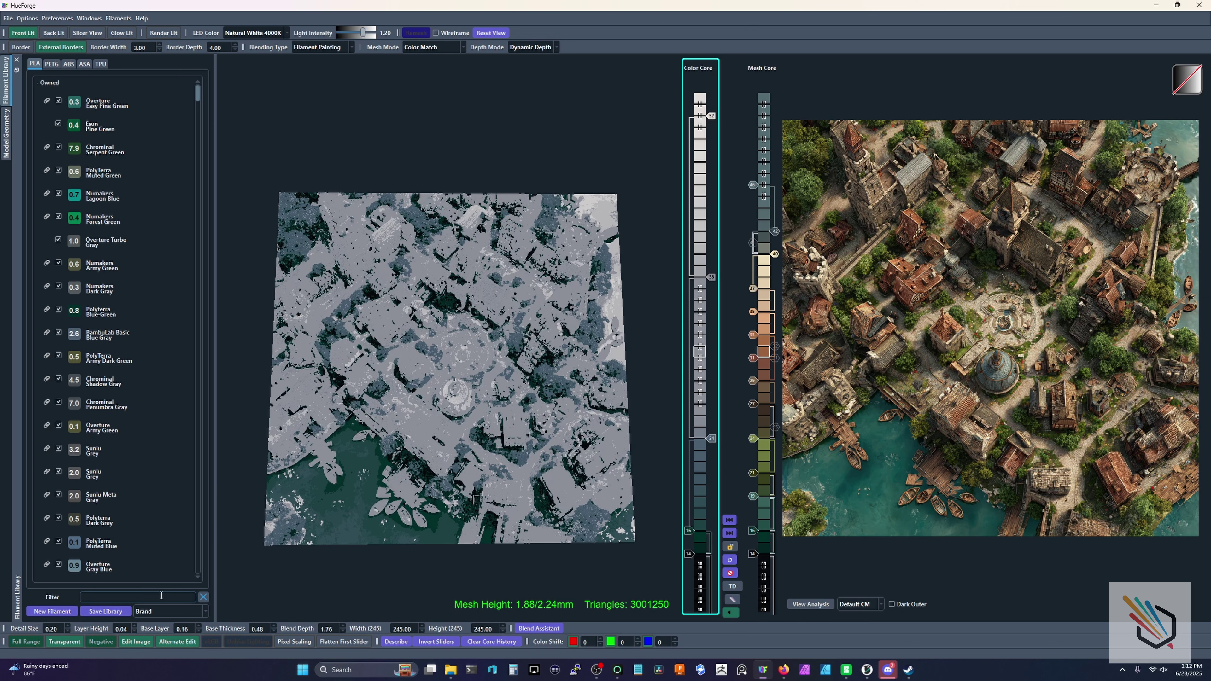
pyautogui.moveTo(86, 166); pyautogui.dragTo(711, 445)
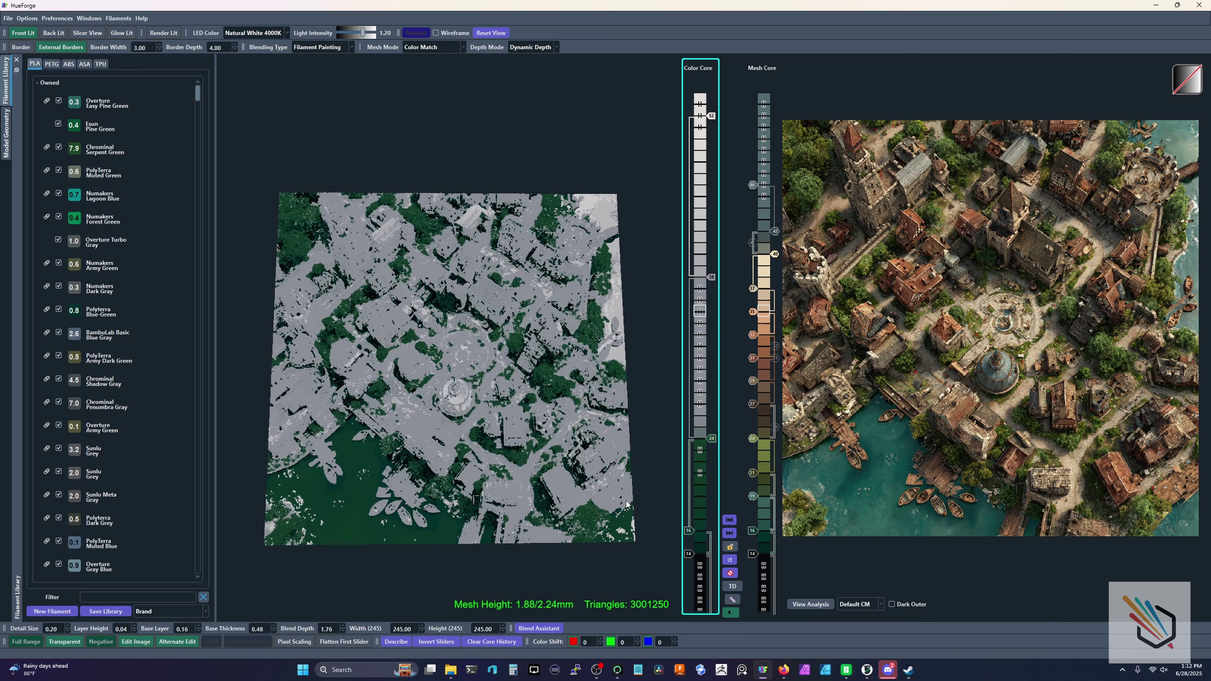
pyautogui.moveTo(656, 491); pyautogui.dragTo(594, 472)
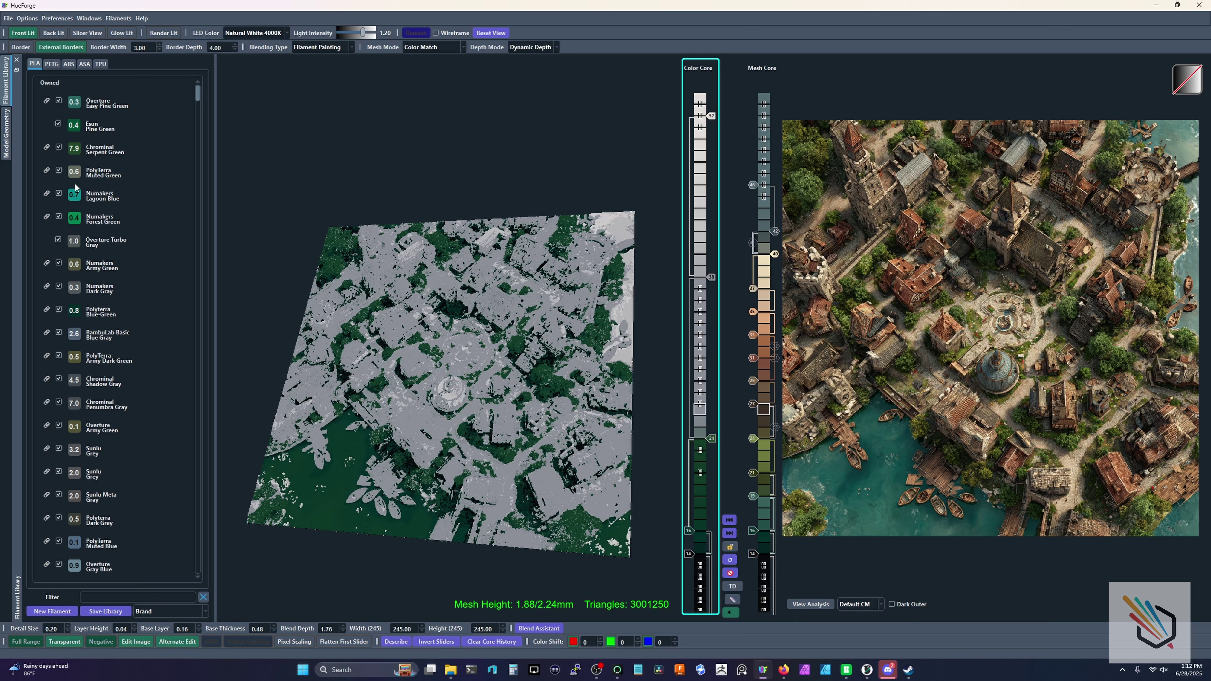
# Add Numakers Lagoon Blue at layer 19 of the Color Core and swap layer 24 for a lighter green matched to the Mesh Core's.
pyautogui.moveTo(699, 499)
pyautogui.mouseDown()
pyautogui.moveTo(701, 514)
pyautogui.moveTo(689, 497)
pyautogui.mouseUp()
pyautogui.moveTo(495, 426)
pyautogui.mouseDown()
pyautogui.moveTo(513, 445)
pyautogui.moveTo(413, 474)
pyautogui.mouseUp()
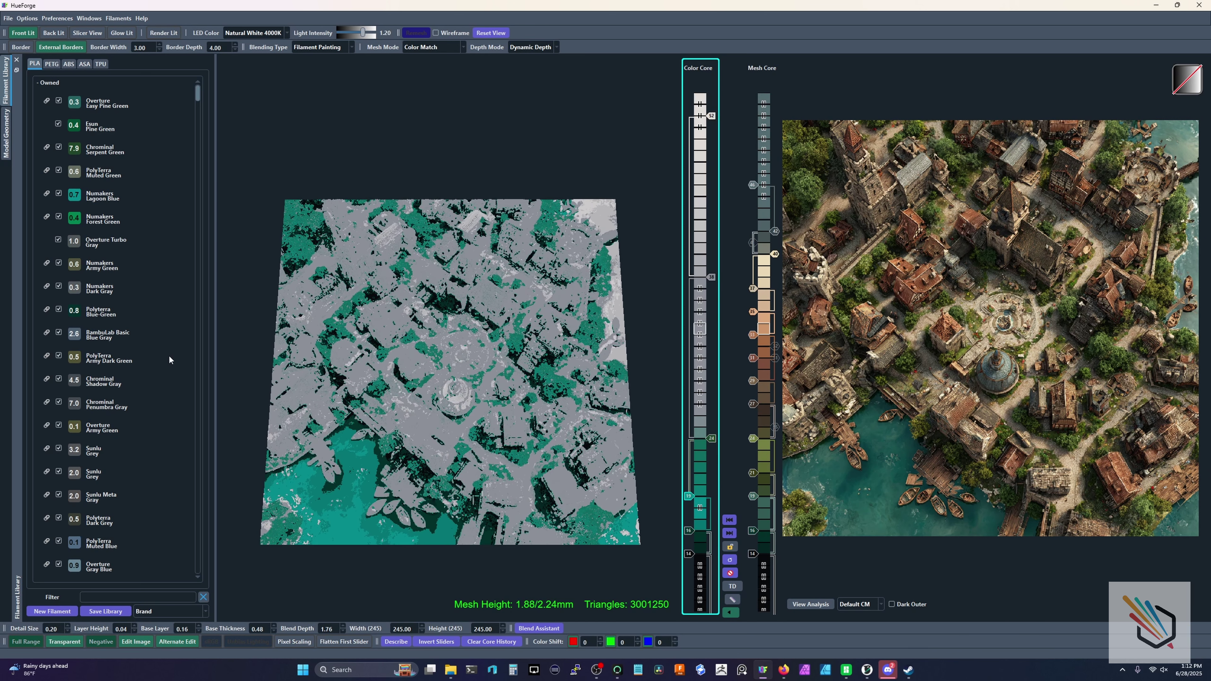
pyautogui.rightClick(751, 438)
pyautogui.click(793, 489)
pyautogui.moveTo(710, 437); pyautogui.dragTo(709, 442)
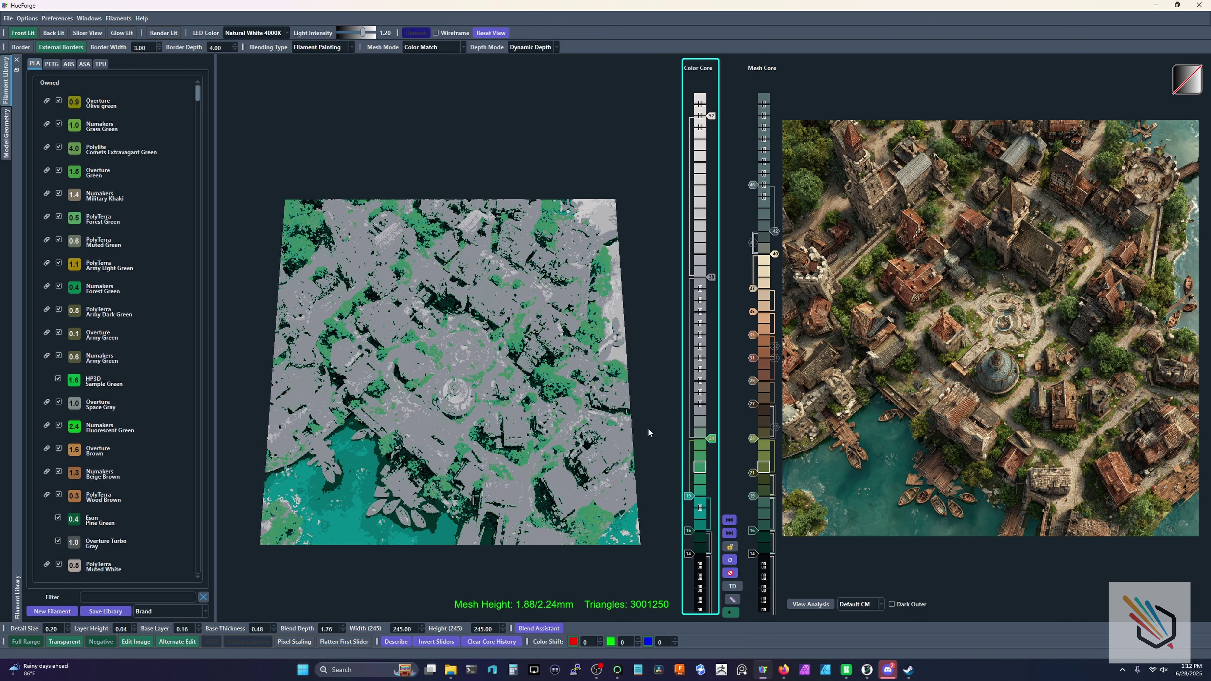